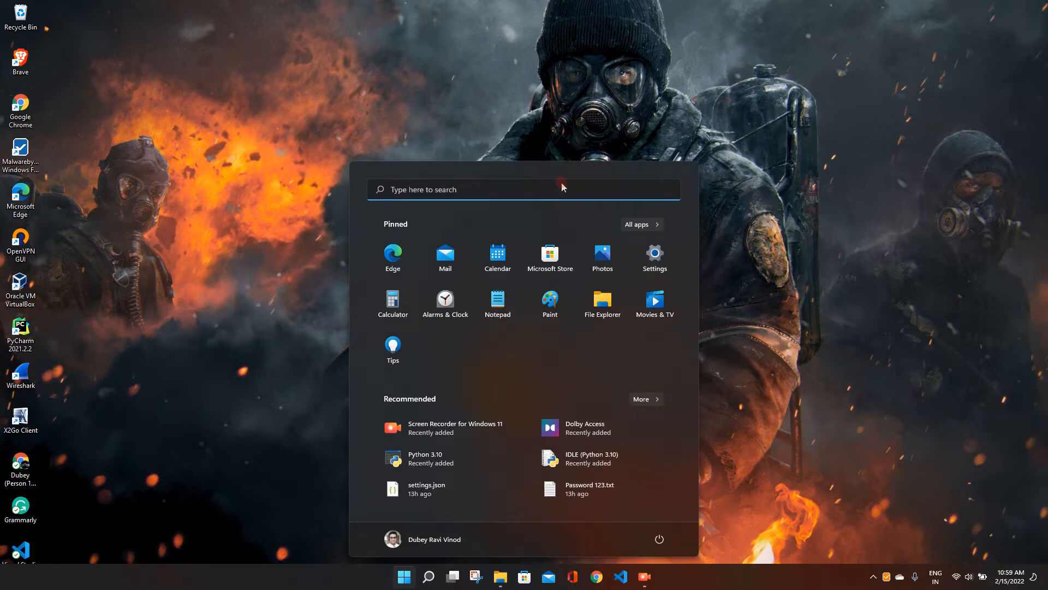
- Open Microsoft Store, search for "Python", and install the Python 3.10 app
click(524, 577)
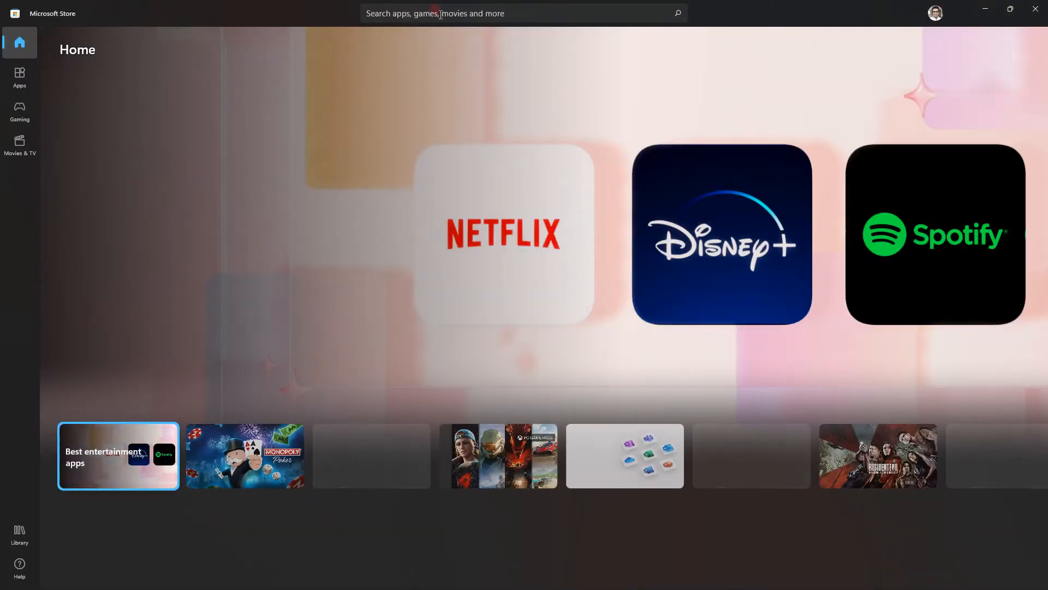
click(435, 12)
click(427, 40)
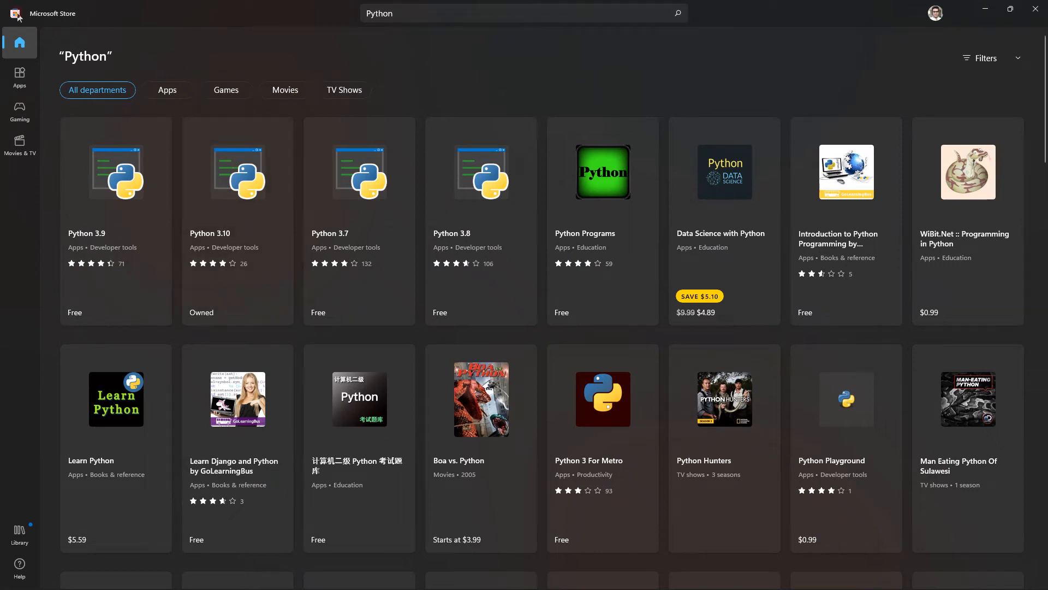
click(213, 206)
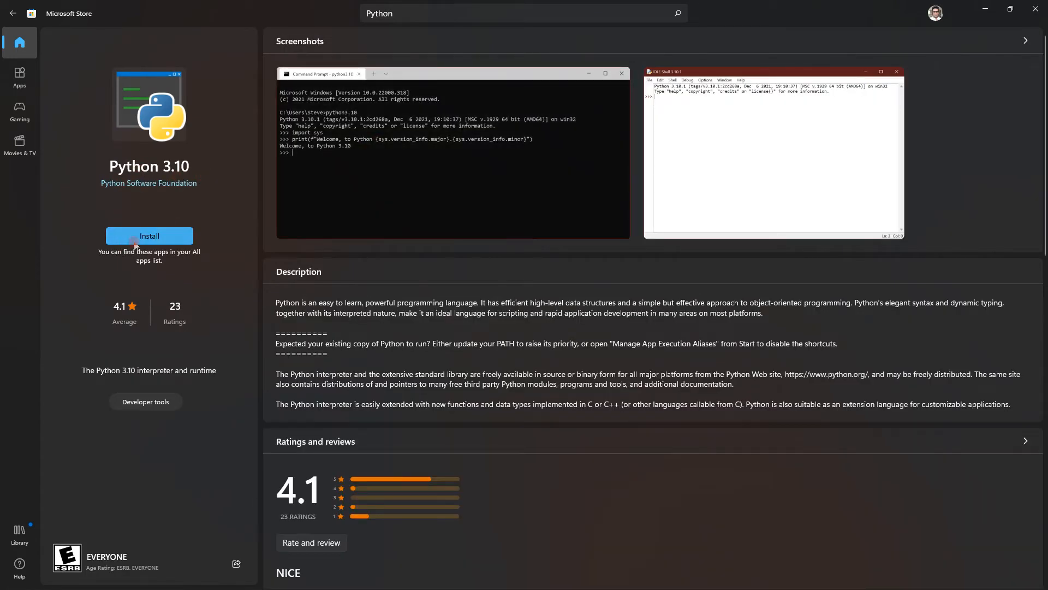
click(184, 238)
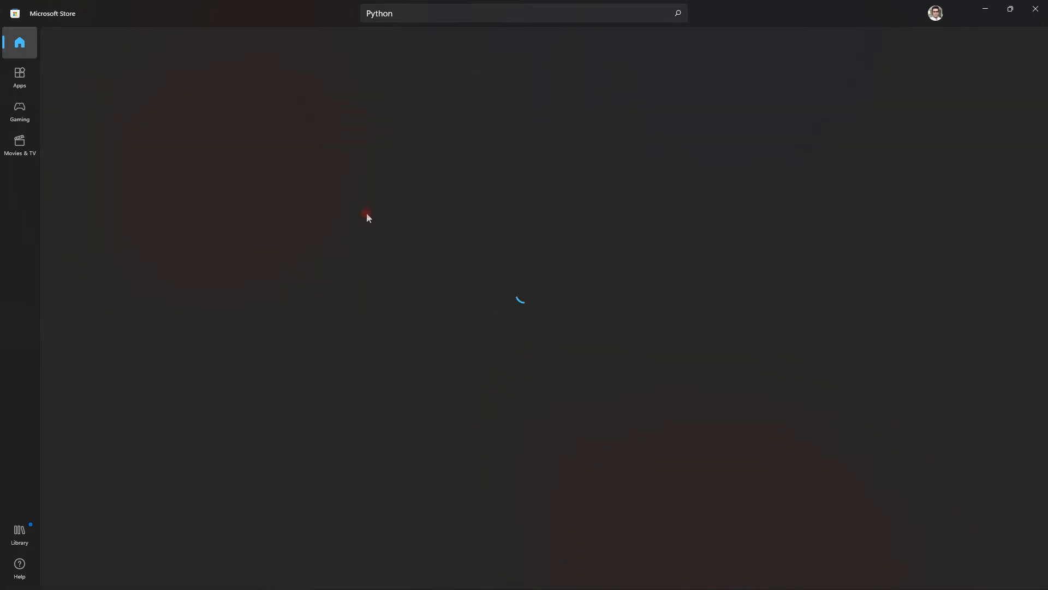
- Open a Command Prompt and start the Python interpreter with the command python to check the installation
key(super)
text(cmd)
key(Return)
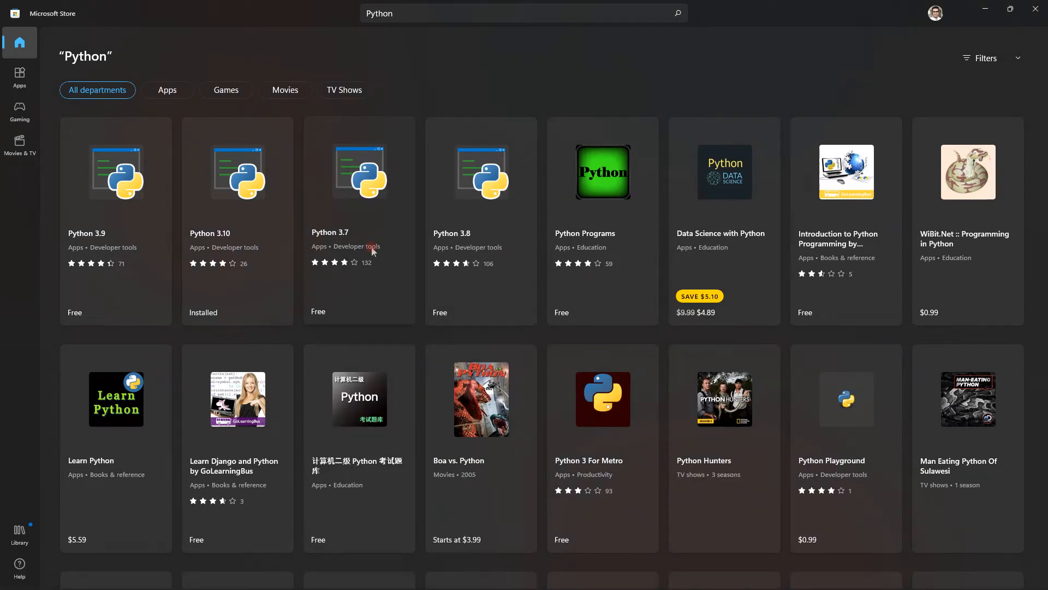
click(658, 576)
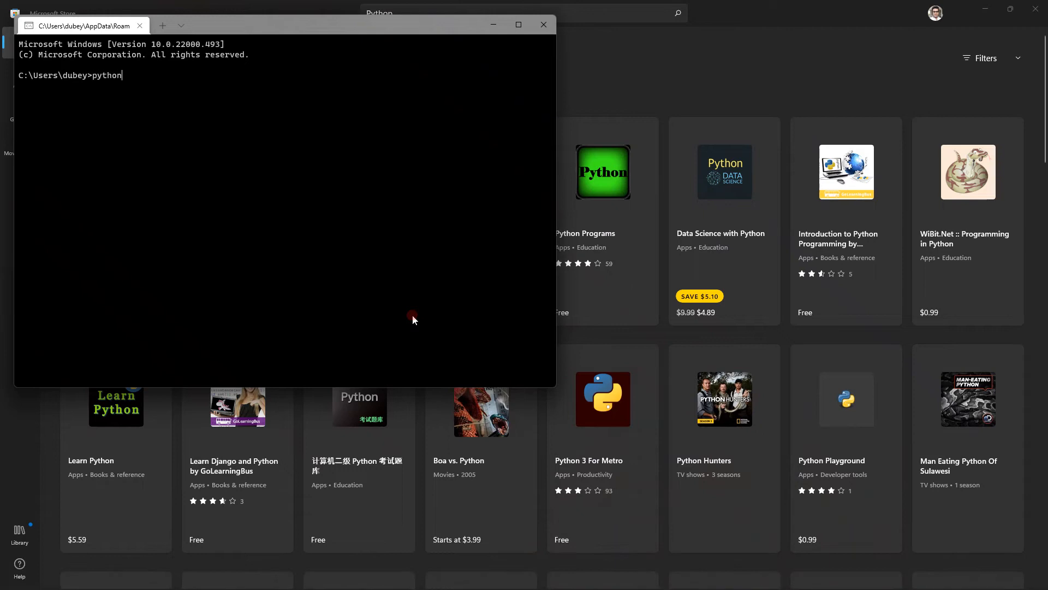
text(python)
key(Return)
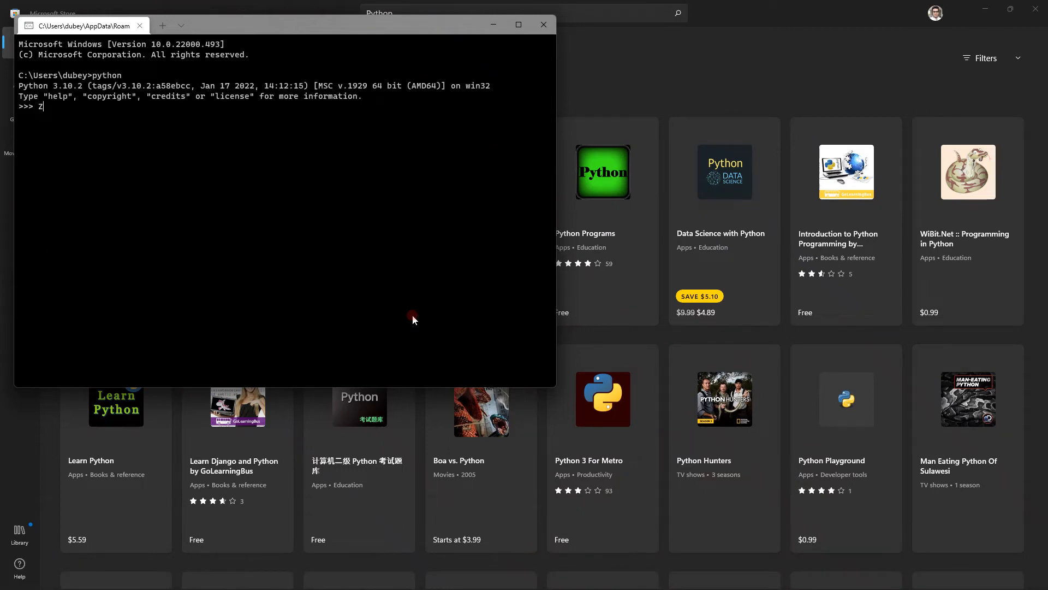
key(Return)
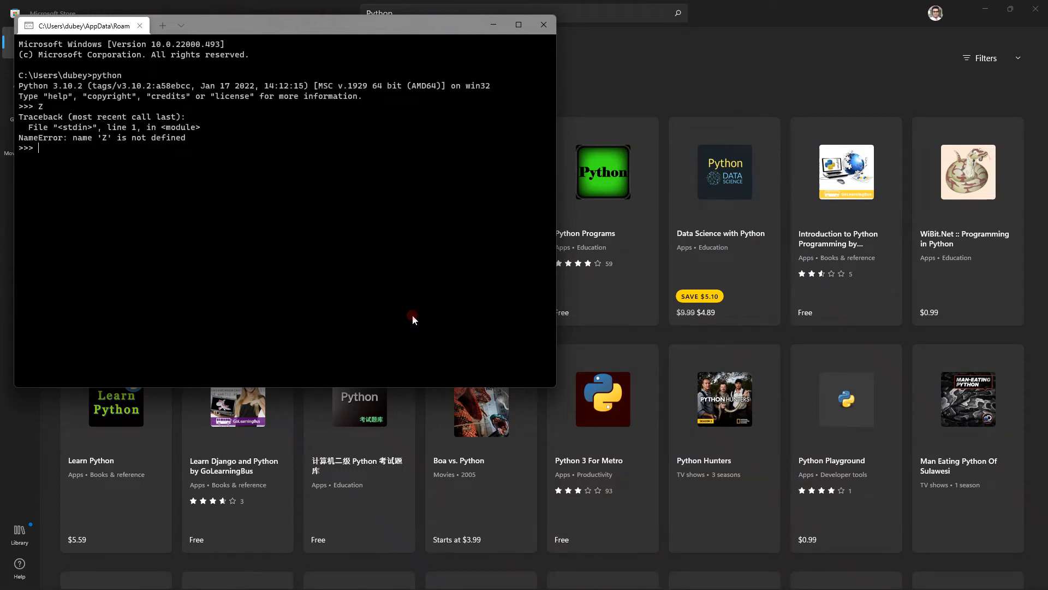
- Leave the Python interpreter with exit() and clear the Command Prompt with cls
text(exit())
key(Return)
text(cls)
key(Return)
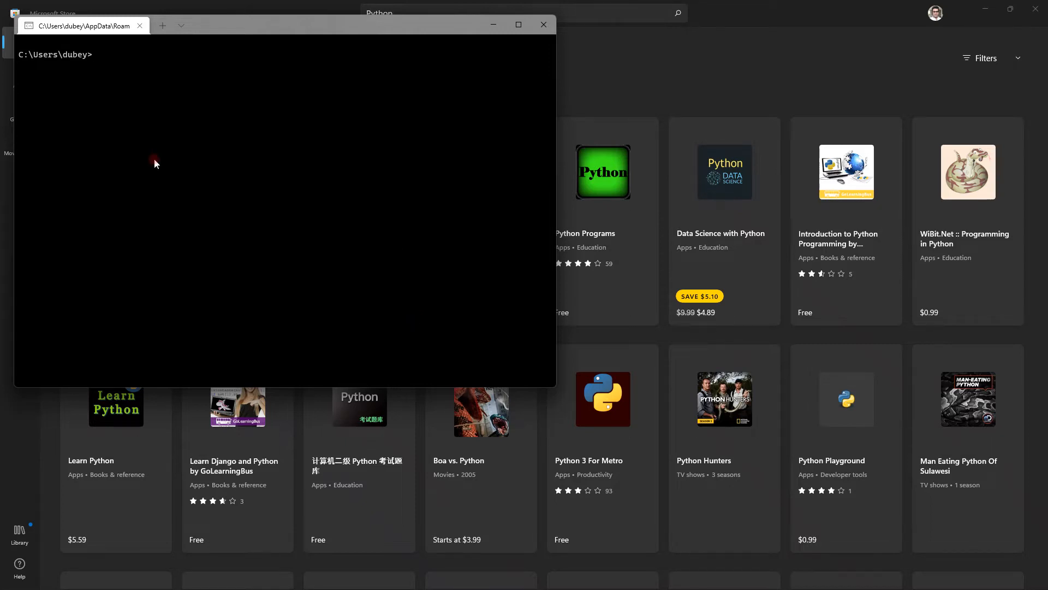
- Run Python in a new Windows PowerShell session to check the installation, and close the terminal window
click(182, 25)
click(189, 44)
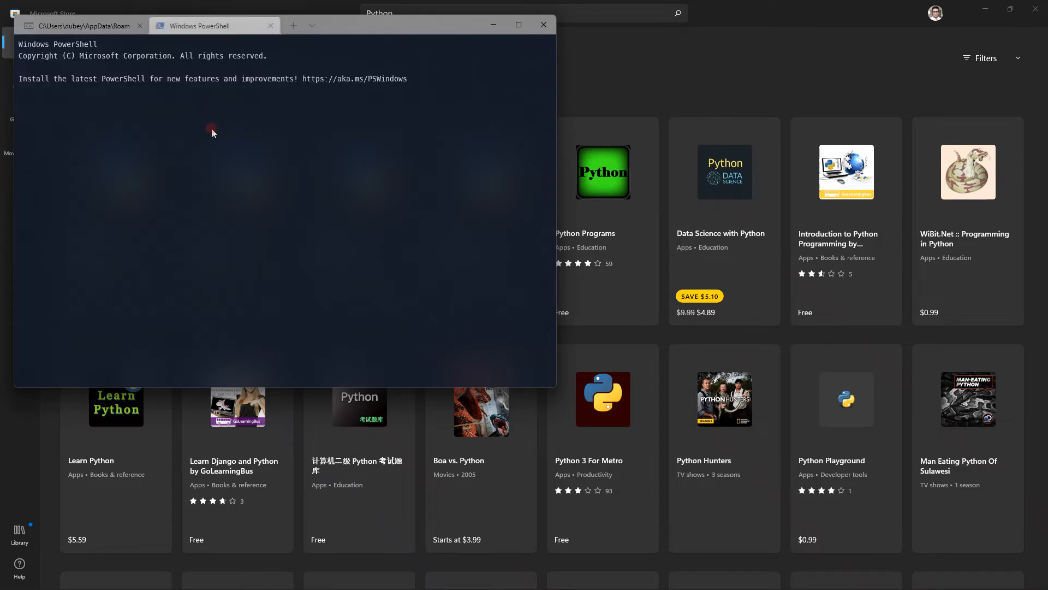
text(Python)
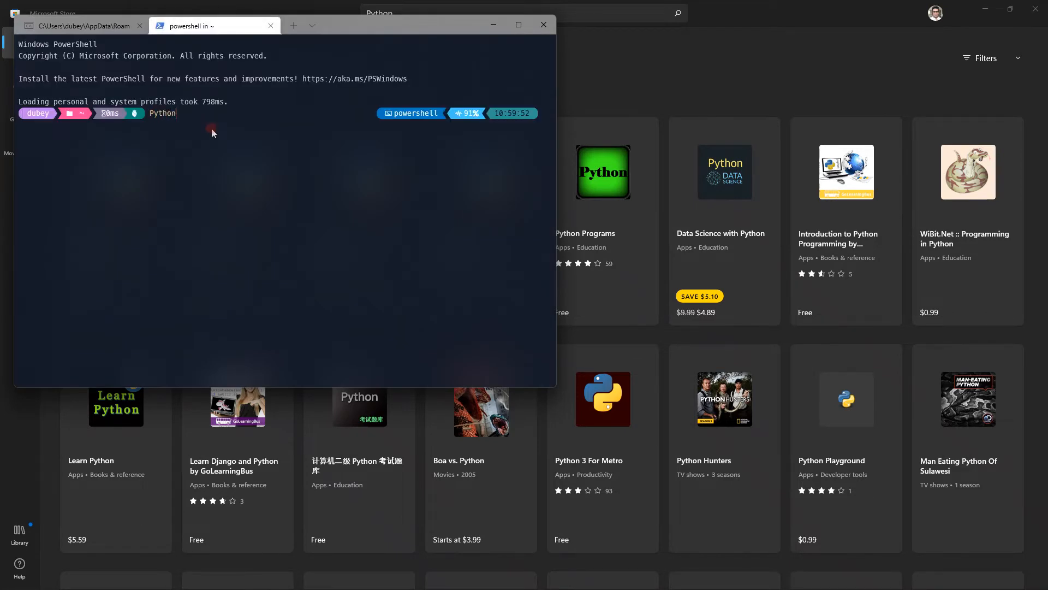
key(Return)
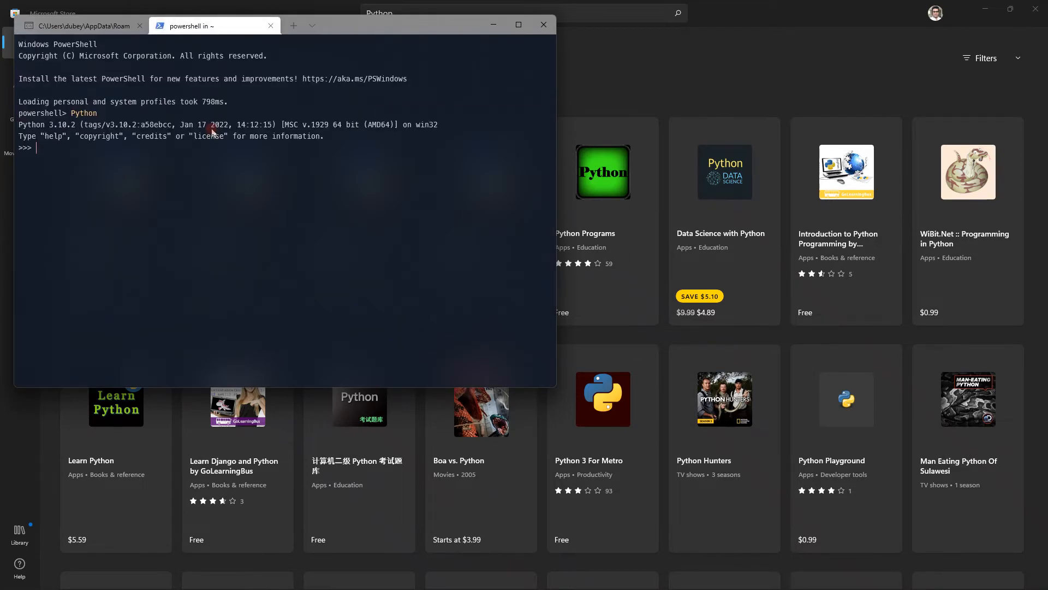
click(538, 33)
click(268, 229)
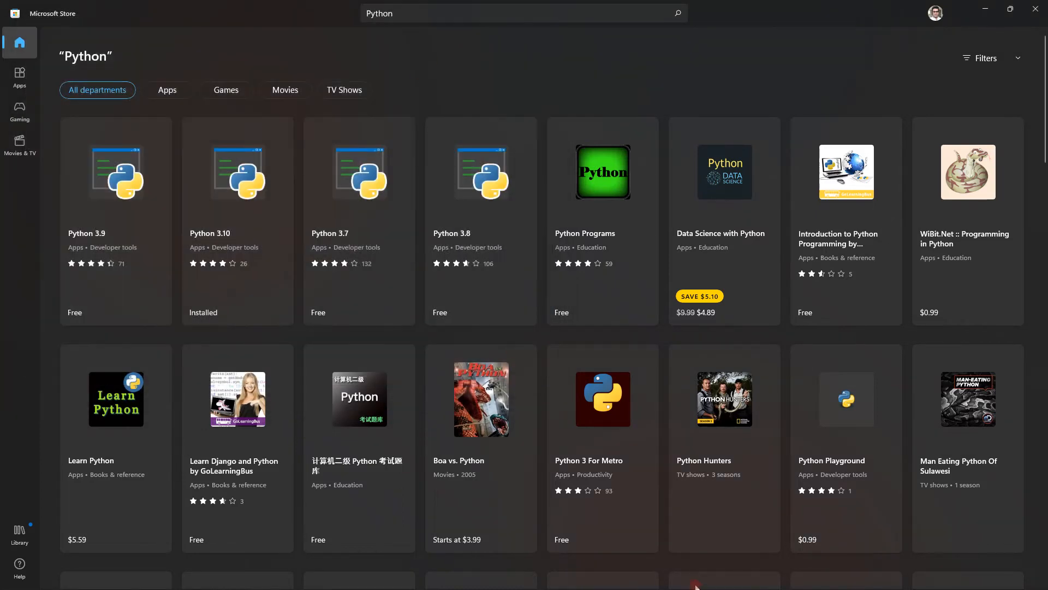
- Search the installed programs for PyCharm, launch it, and close the Microsoft Store window
mouse_move(694, 588)
key(super)
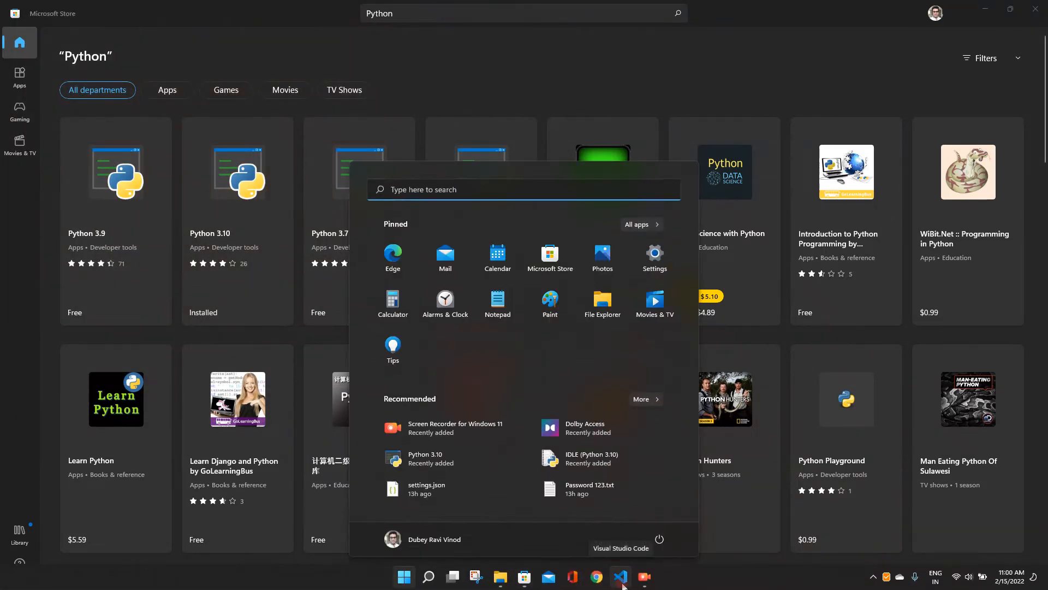
text(pytho)
key(BackSpace)
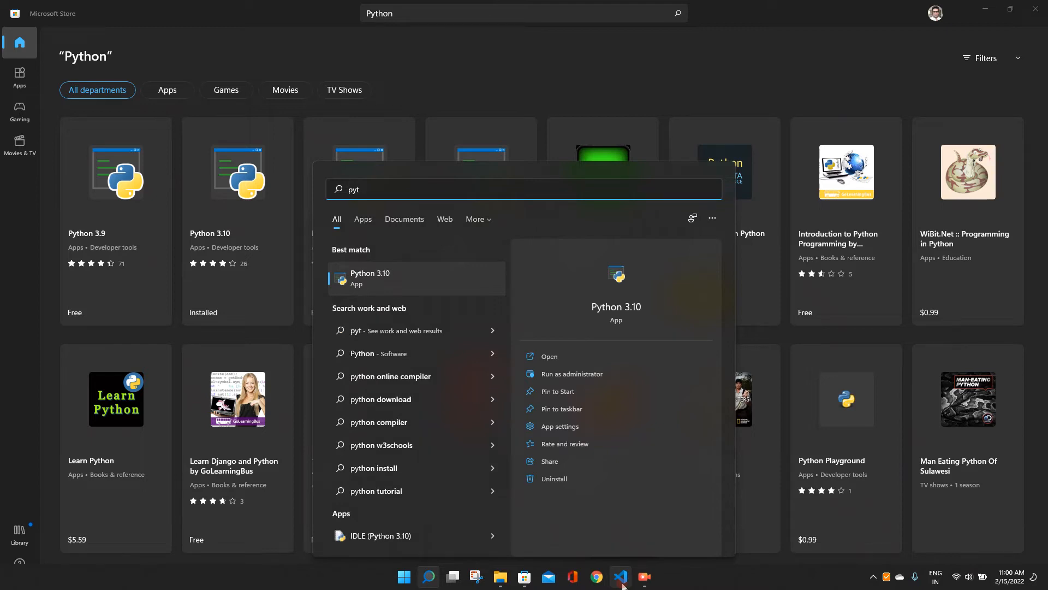
key(BackSpace)
text(c)
key(Return)
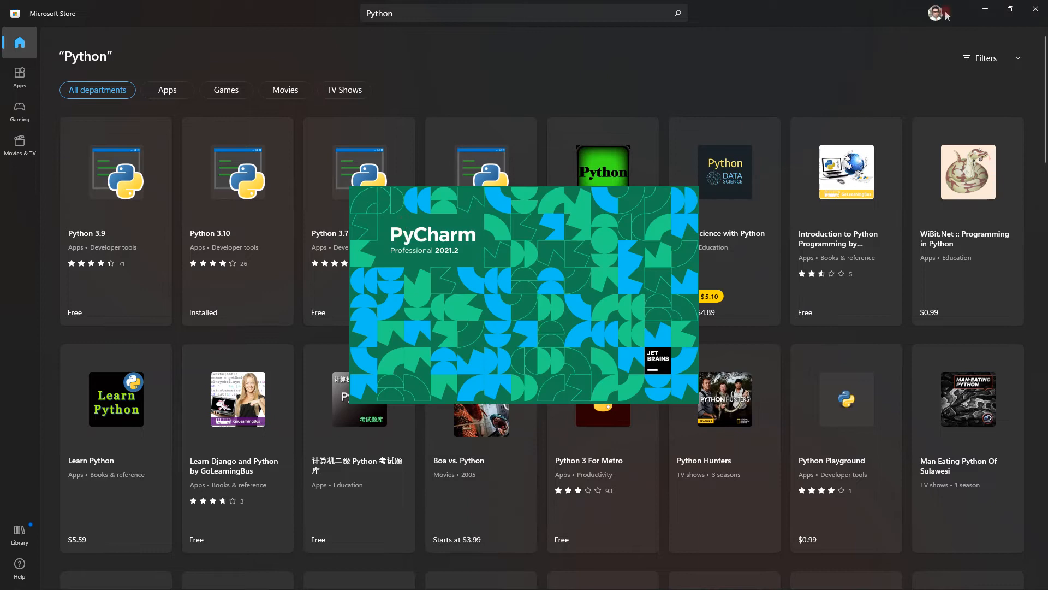
click(1036, 7)
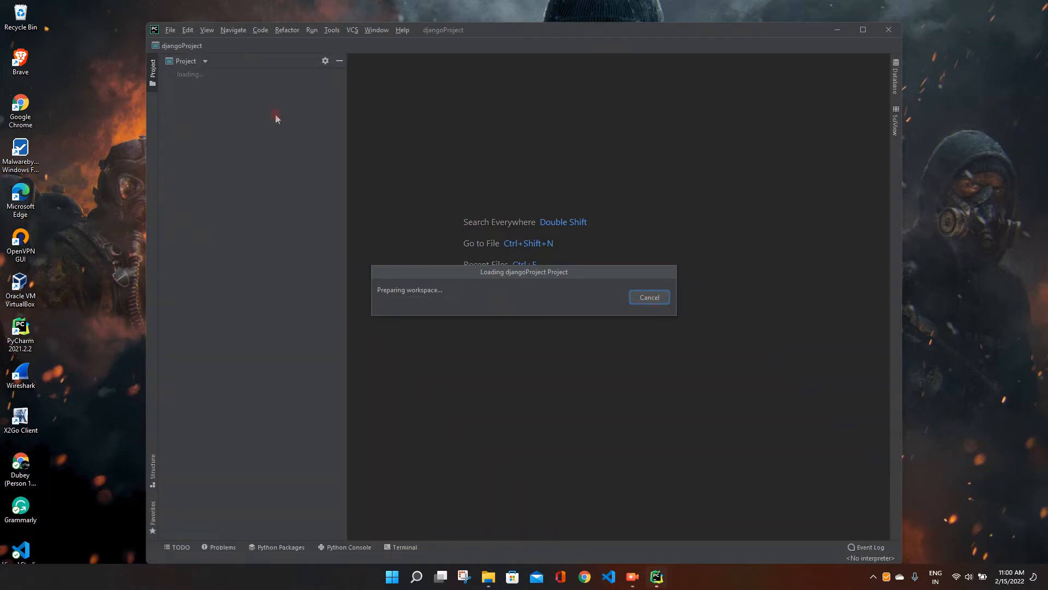
- Start a new PyCharm project of type Django
click(169, 31)
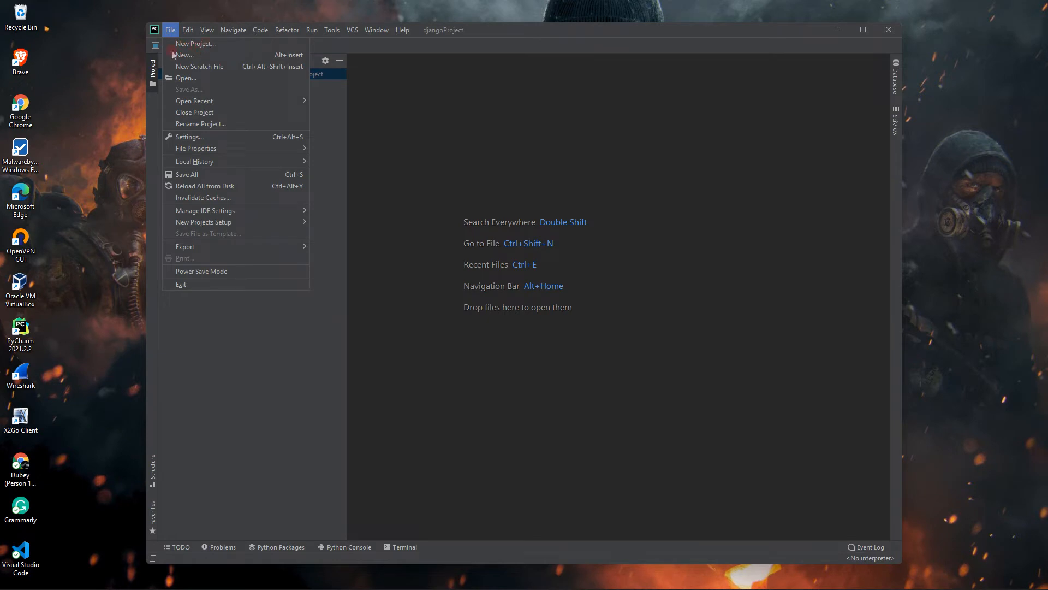
click(169, 30)
click(222, 45)
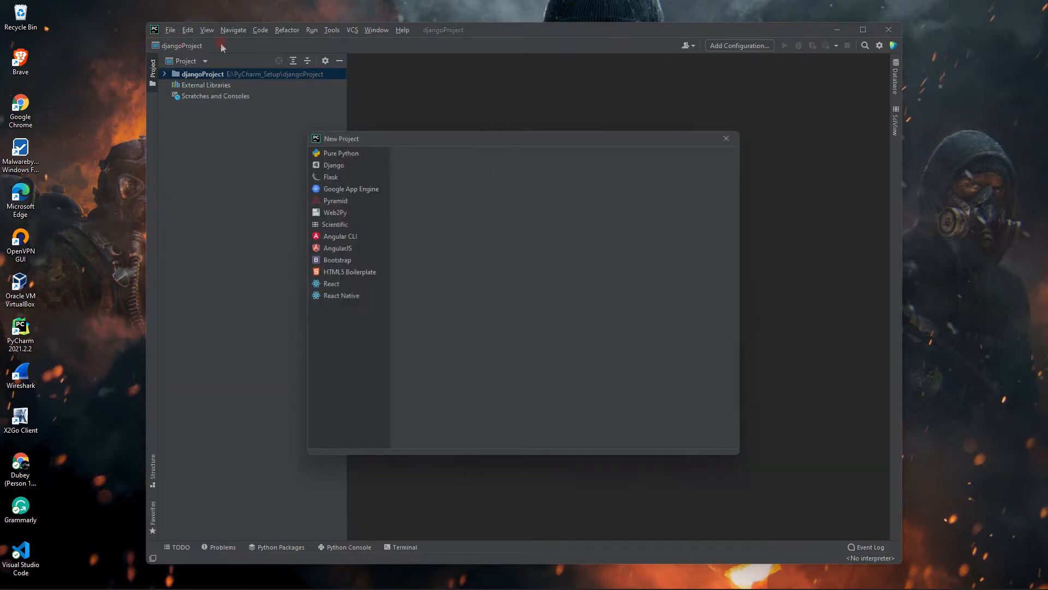
click(341, 163)
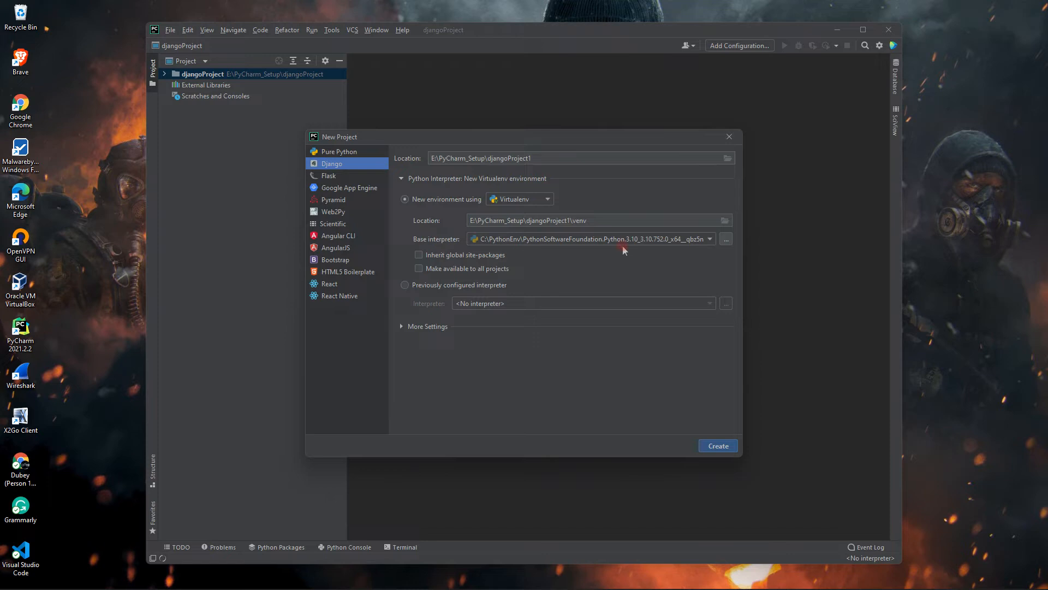
- Set the base interpreter to the Python 3.10 under C:\Program Files\WindowsApps, create djangoProject1, and dismiss the Django installation error
click(576, 240)
click(506, 292)
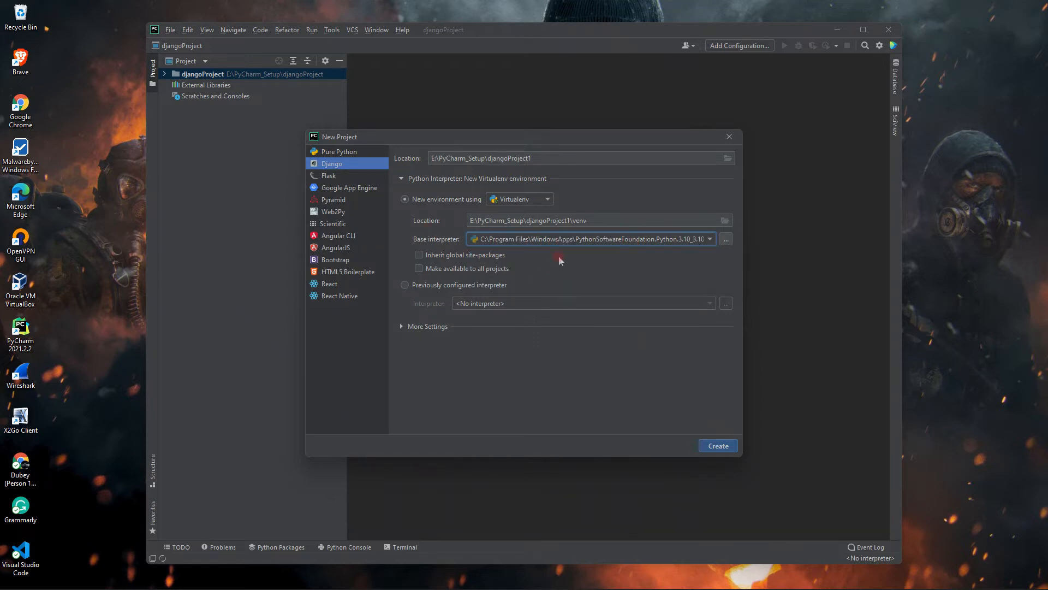
click(718, 446)
click(471, 334)
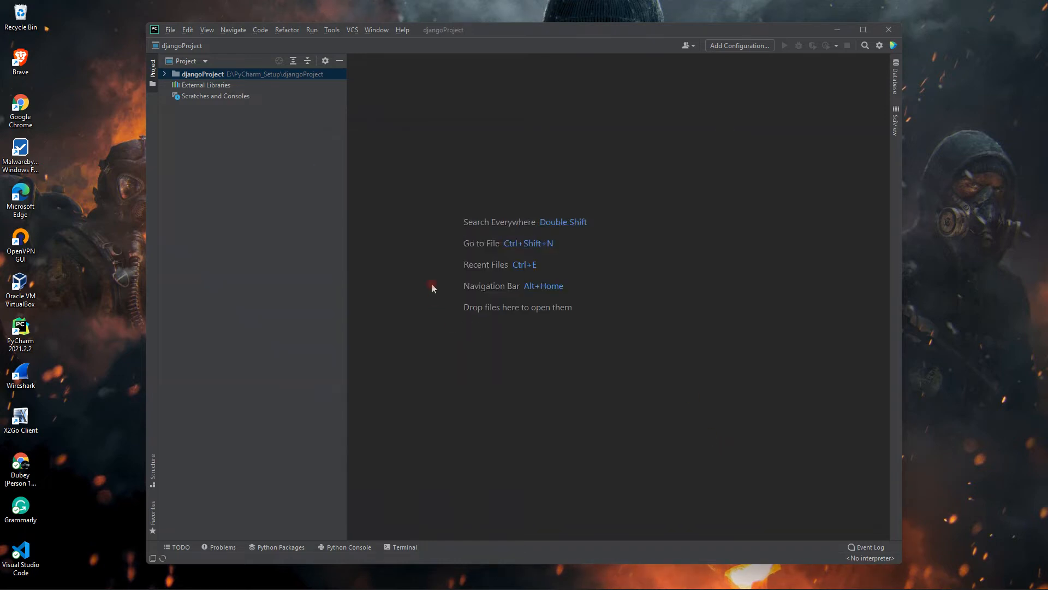
click(669, 448)
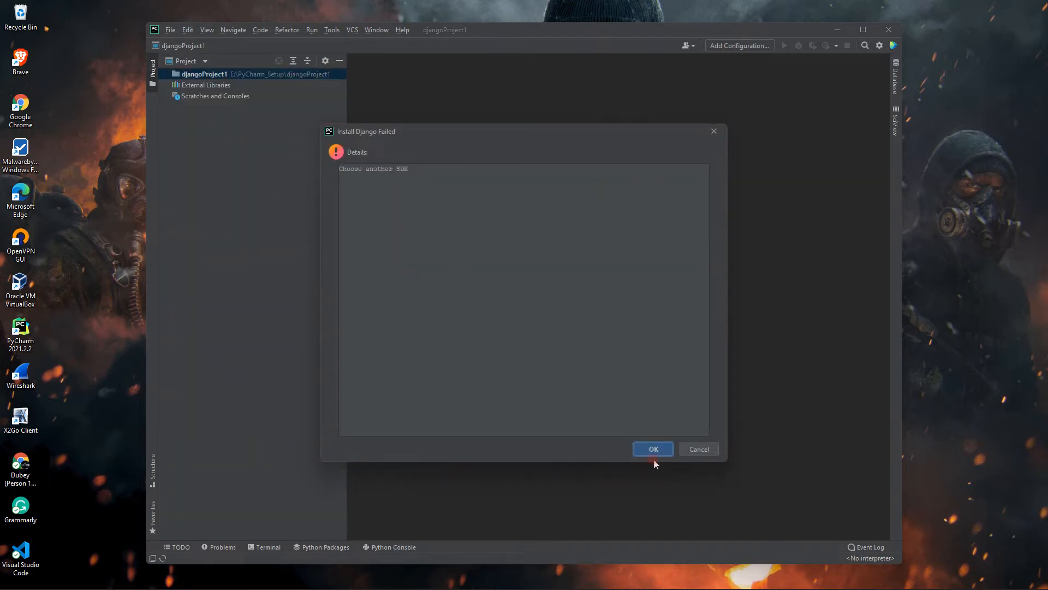
click(655, 451)
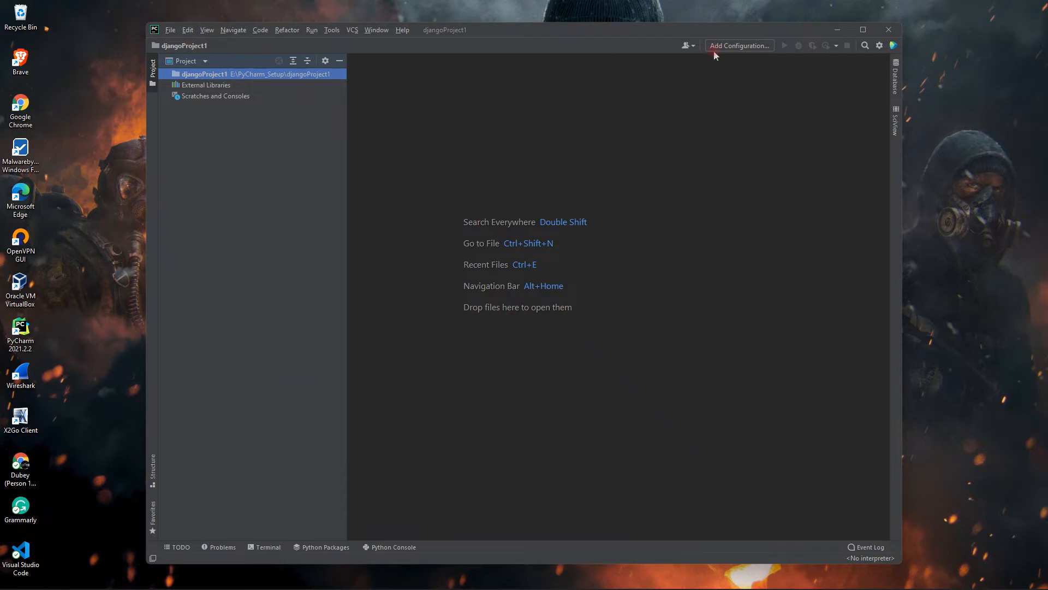
- Open the list of all Python interpreters from the interpreter settings of djangoProject1
click(879, 45)
click(891, 58)
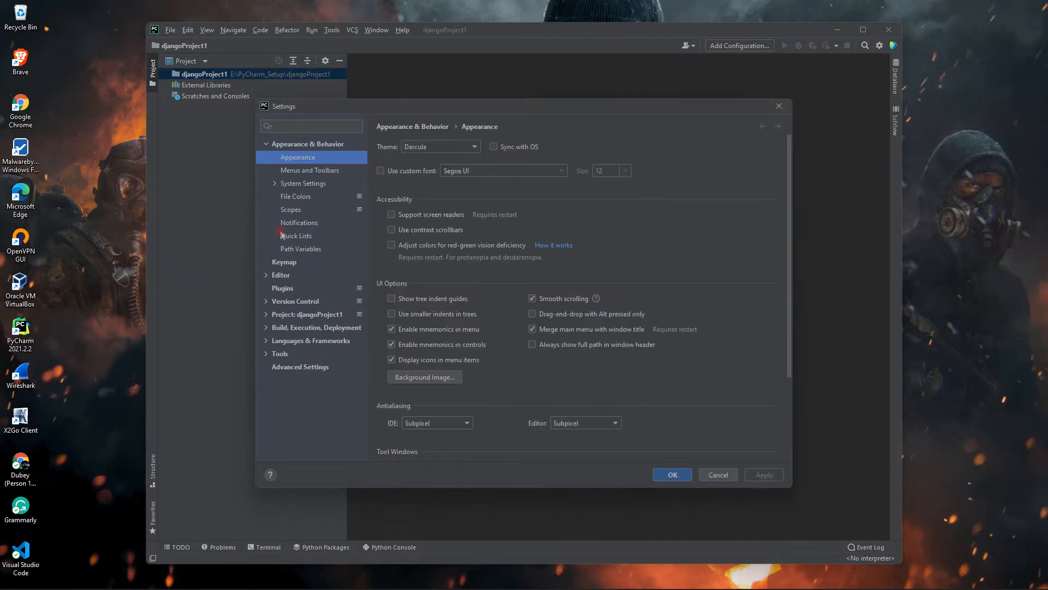
click(285, 316)
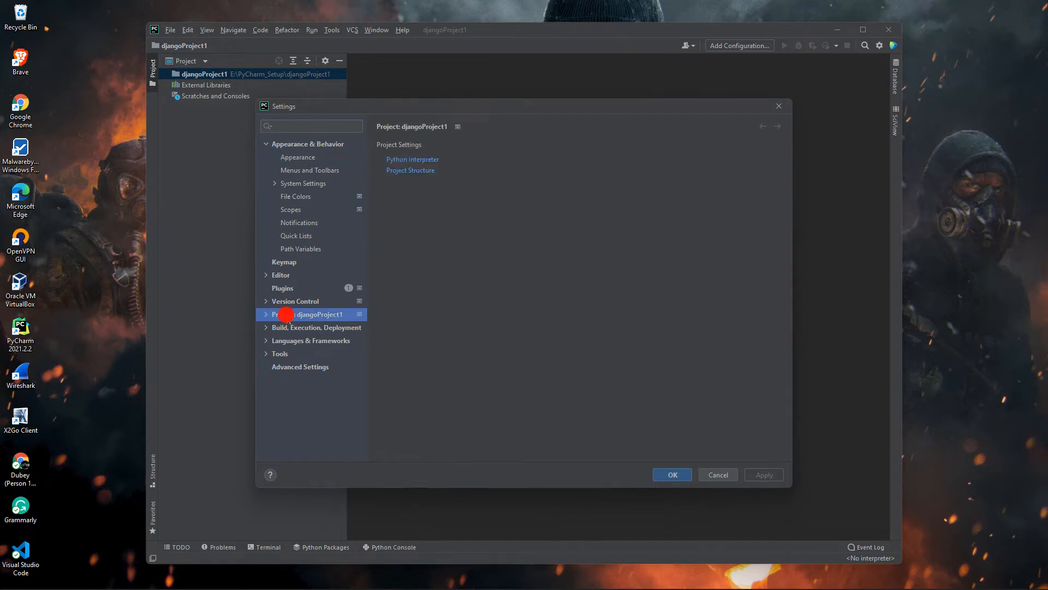
click(423, 160)
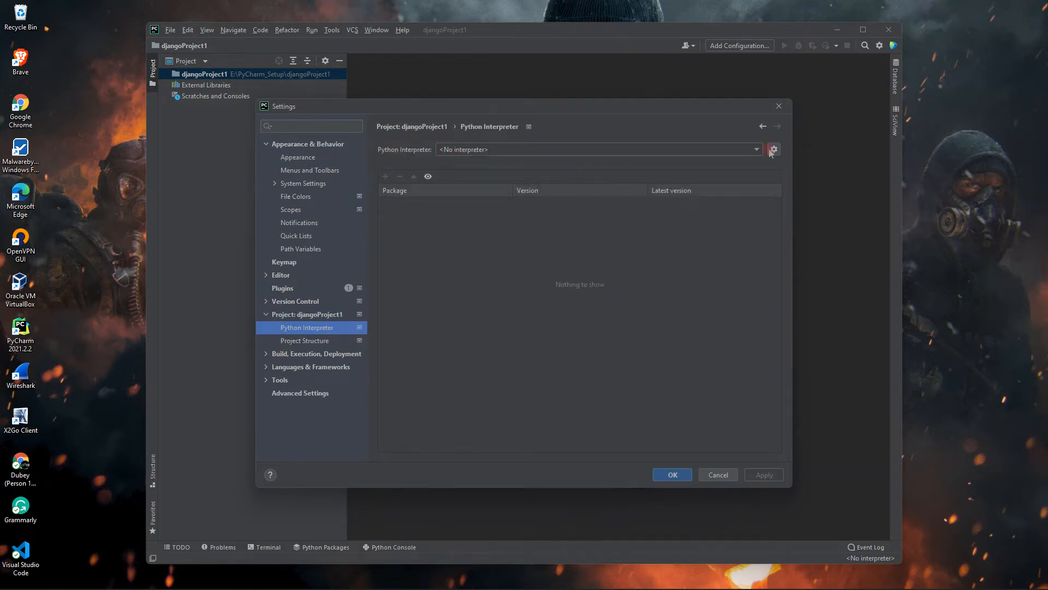
click(774, 150)
click(789, 164)
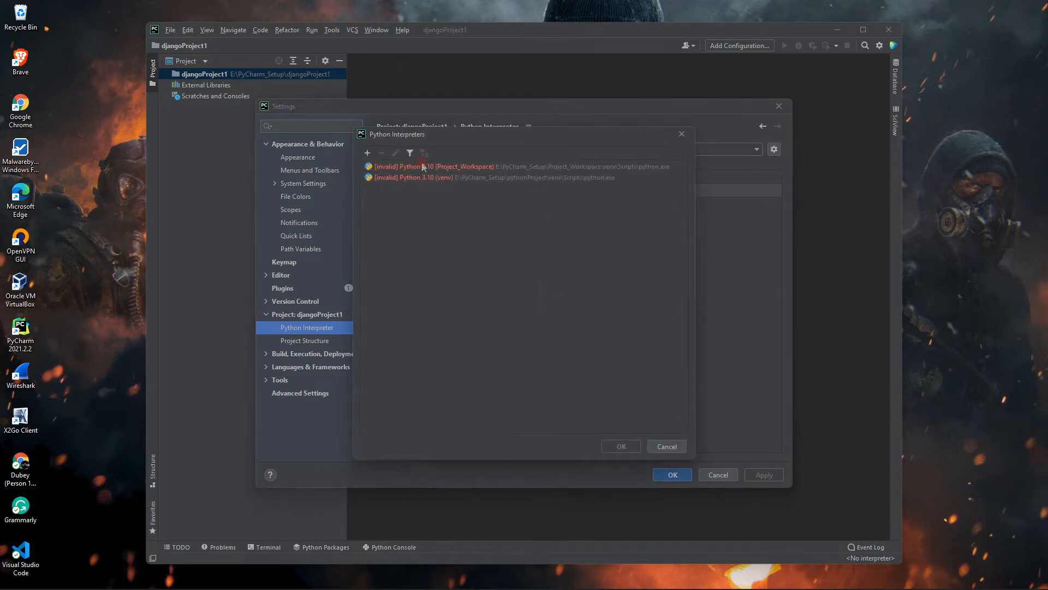
- Try to add a new Virtualenv interpreter based on the Python 3.10 under C:\Program Files\WindowsApps, and dismiss the error
click(366, 154)
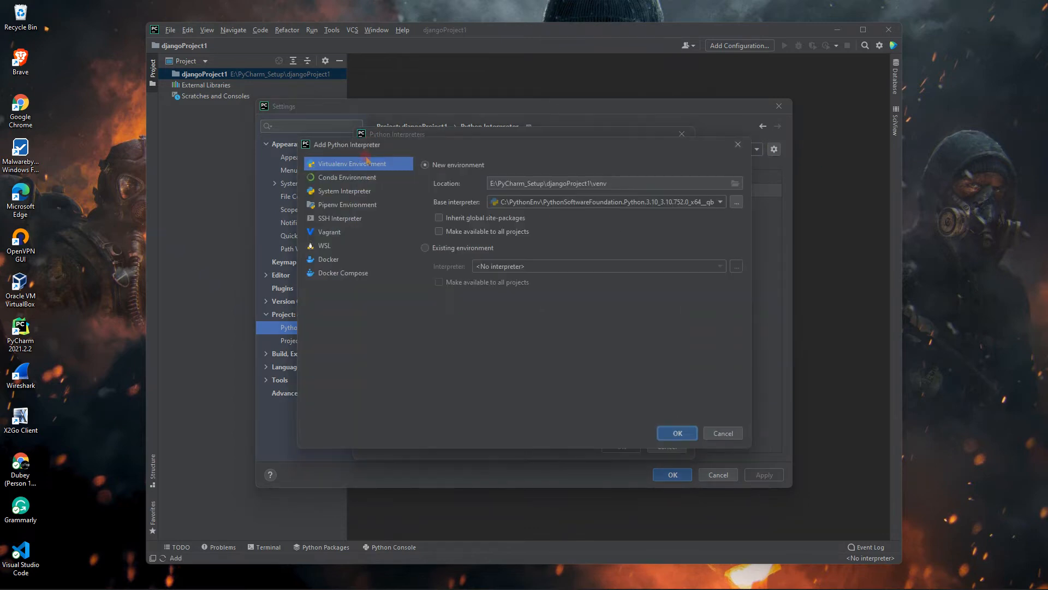
click(633, 203)
click(590, 231)
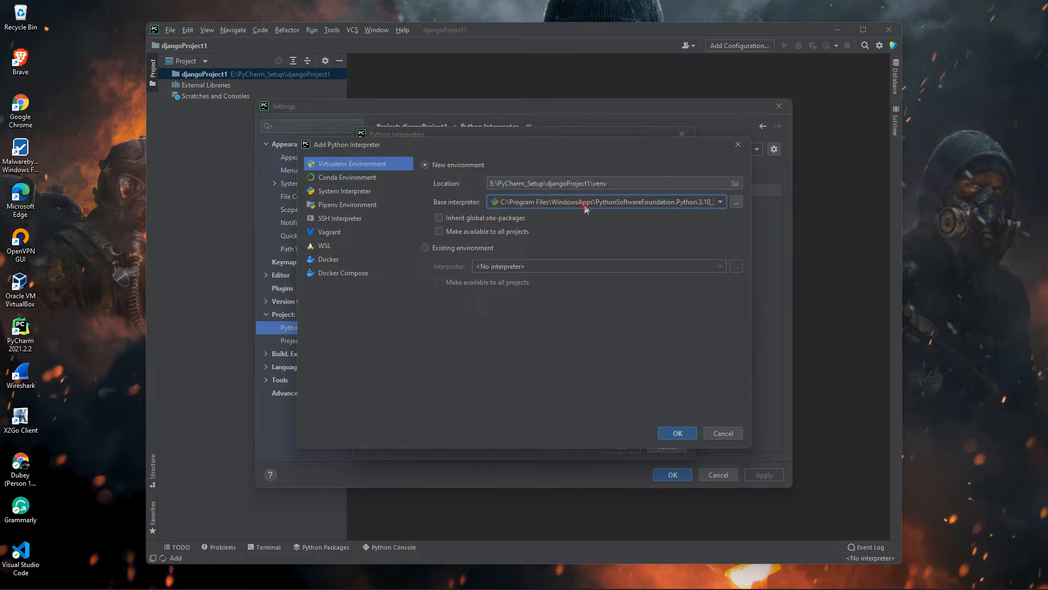
click(684, 203)
click(594, 201)
click(676, 433)
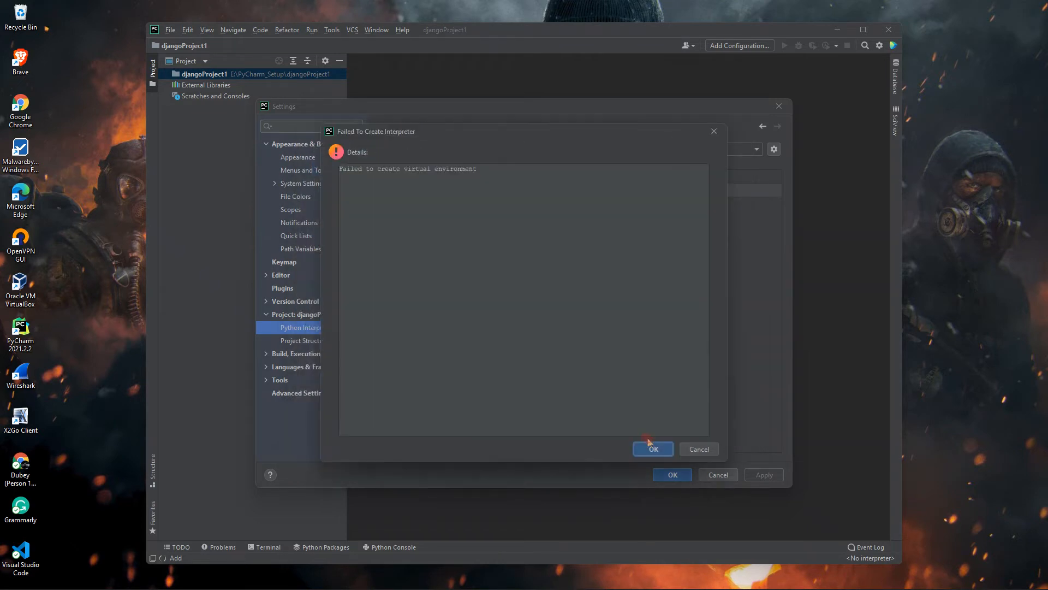
click(654, 442)
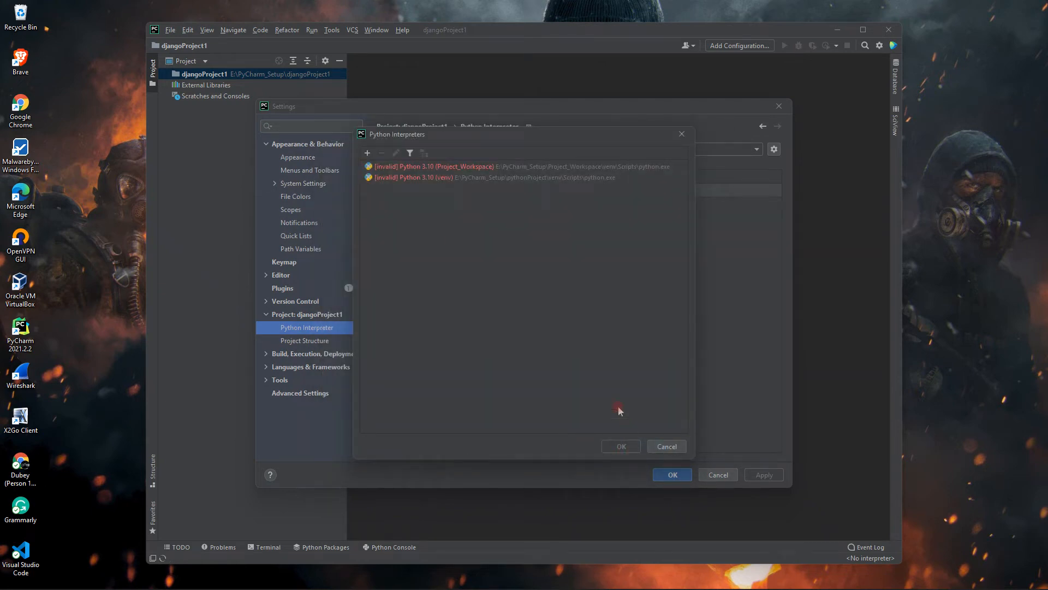
- Open a maximized File Explorer window and go to the Windows (C:) drive under This PC
key(super+e)
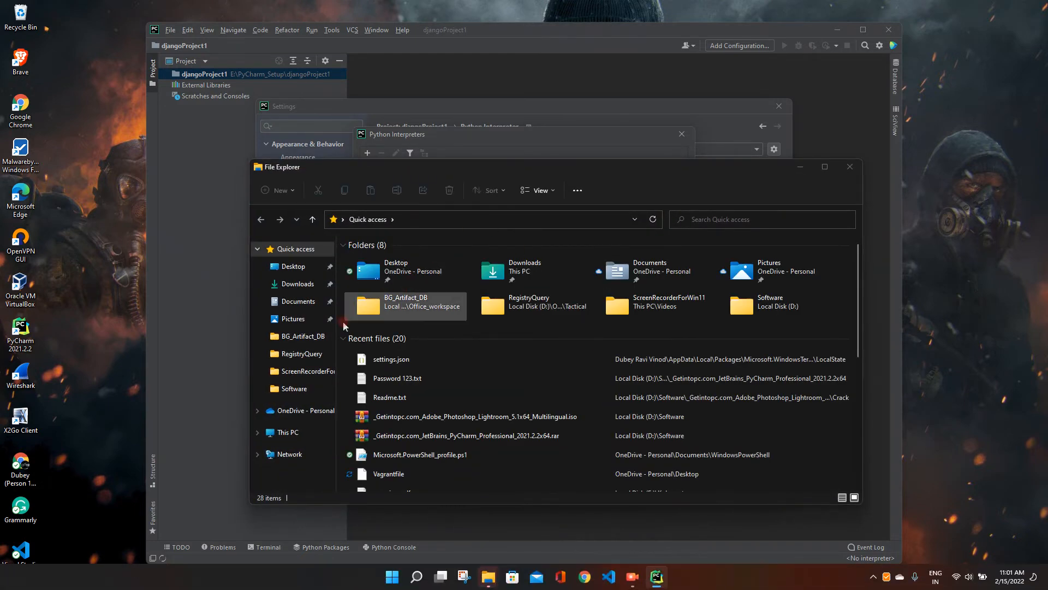
click(825, 167)
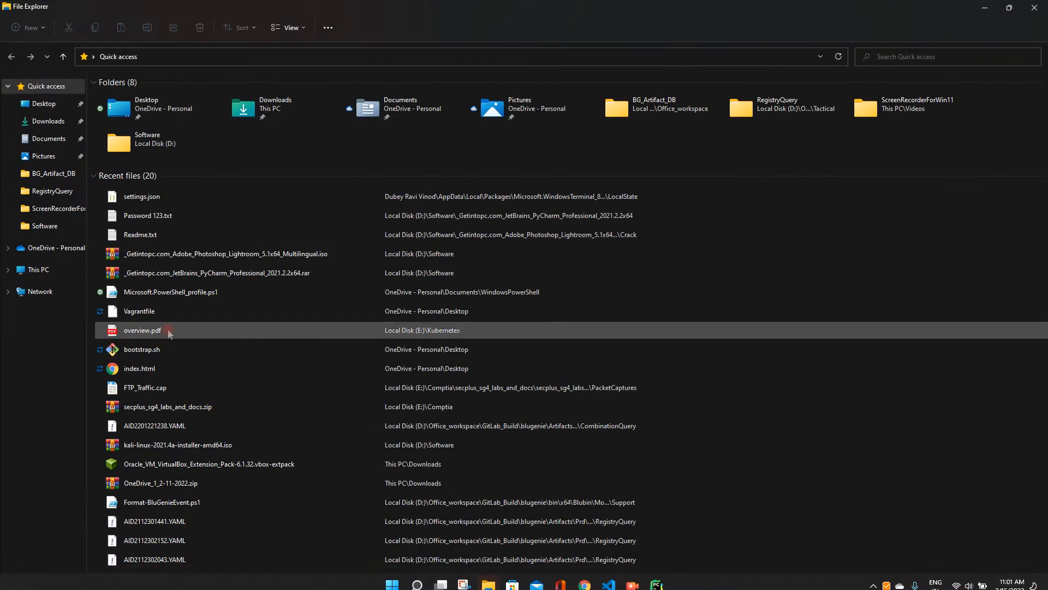
click(39, 269)
click(208, 157)
double_click(208, 157)
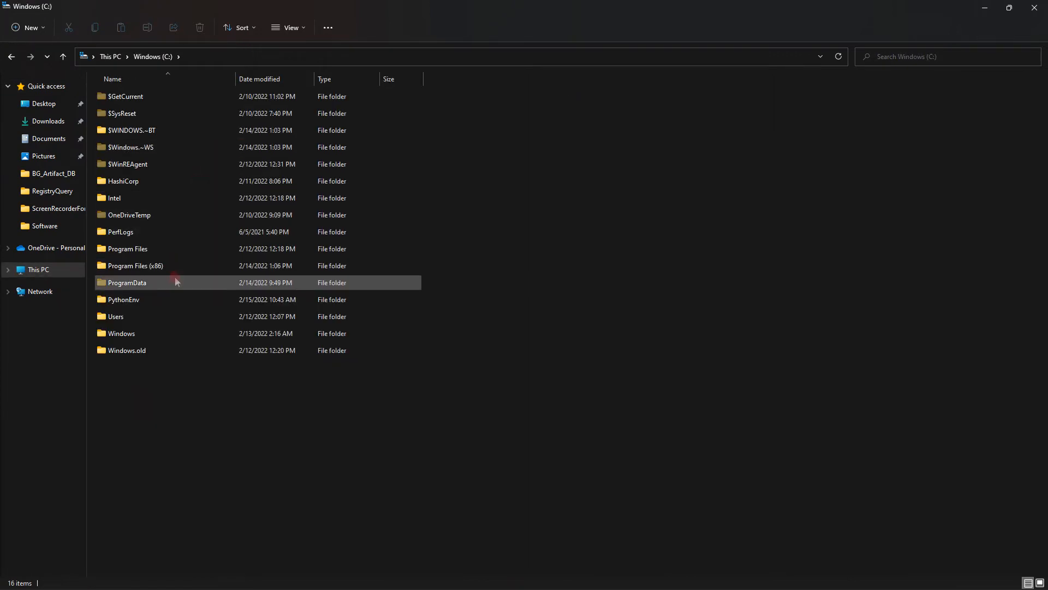
- Open the WindowsApps folder inside Program Files, after checking the options for showing hidden items
double_click(179, 253)
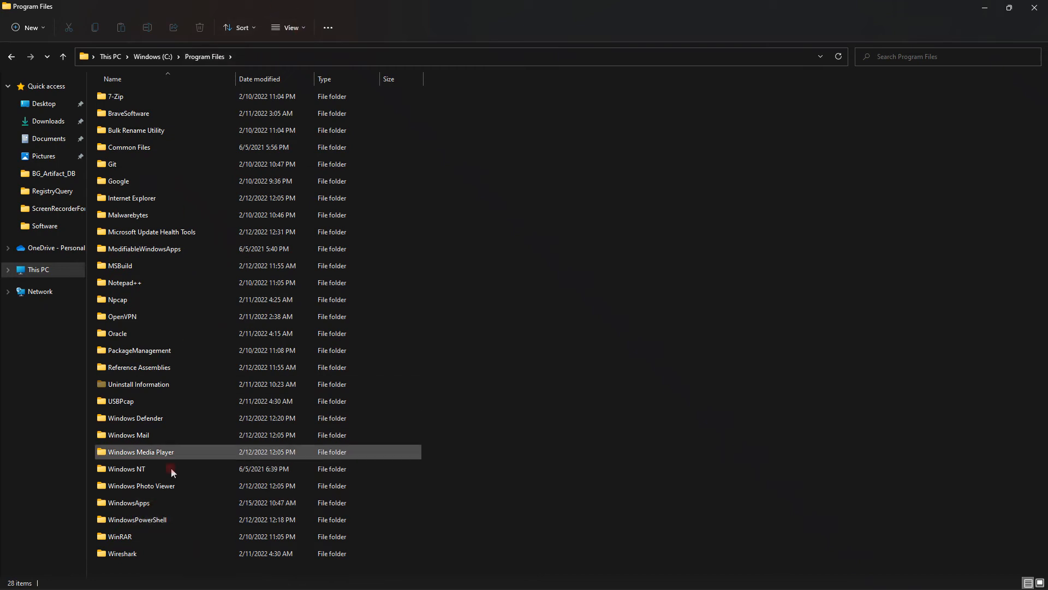
click(305, 30)
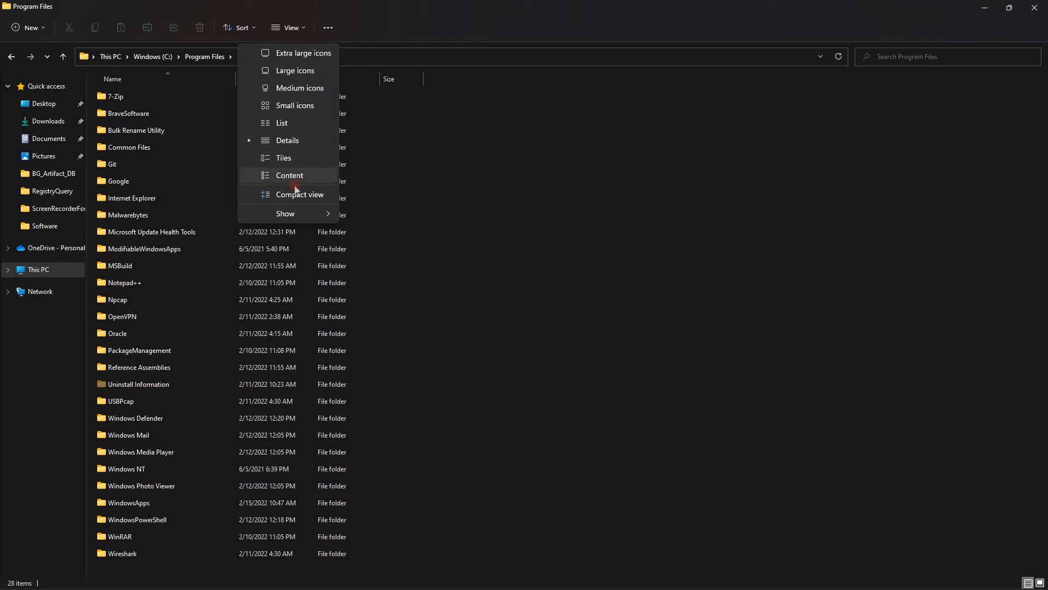
mouse_move(297, 213)
click(479, 355)
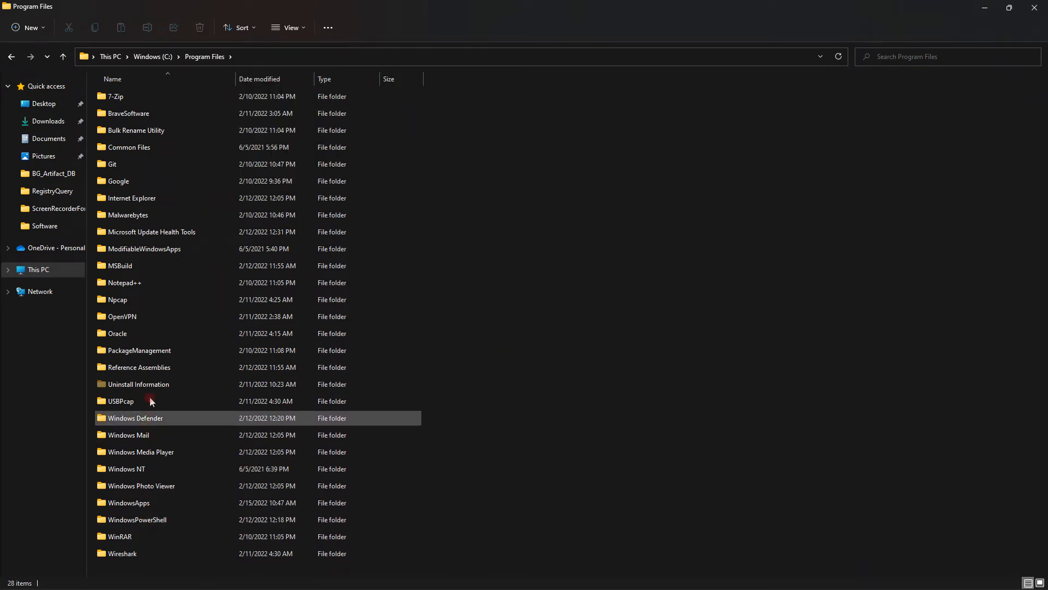
click(157, 500)
double_click(157, 499)
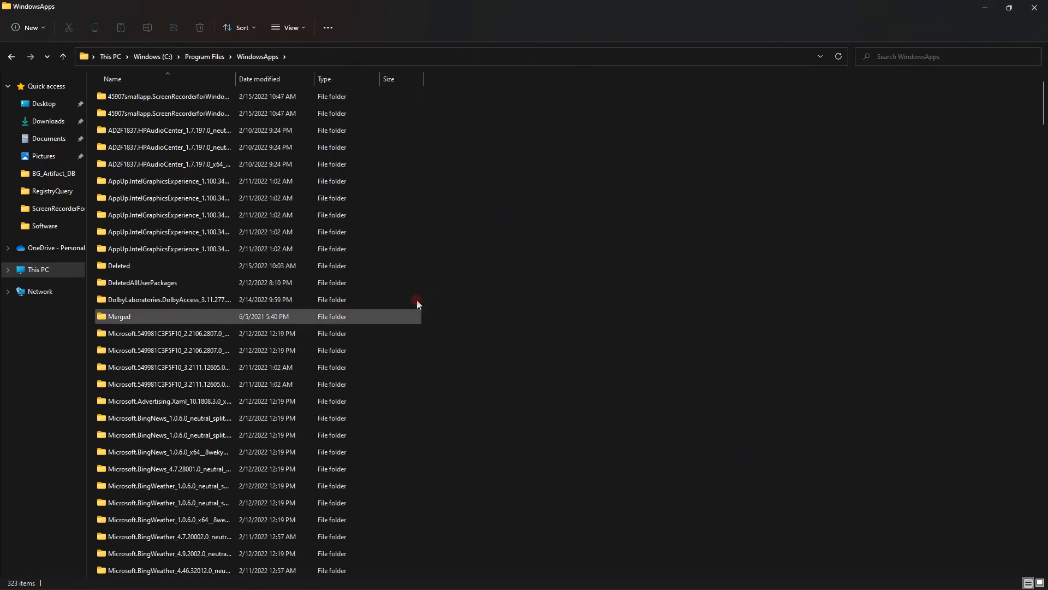
- Return to Program Files and display the security permissions of the WindowsApps folder
click(210, 56)
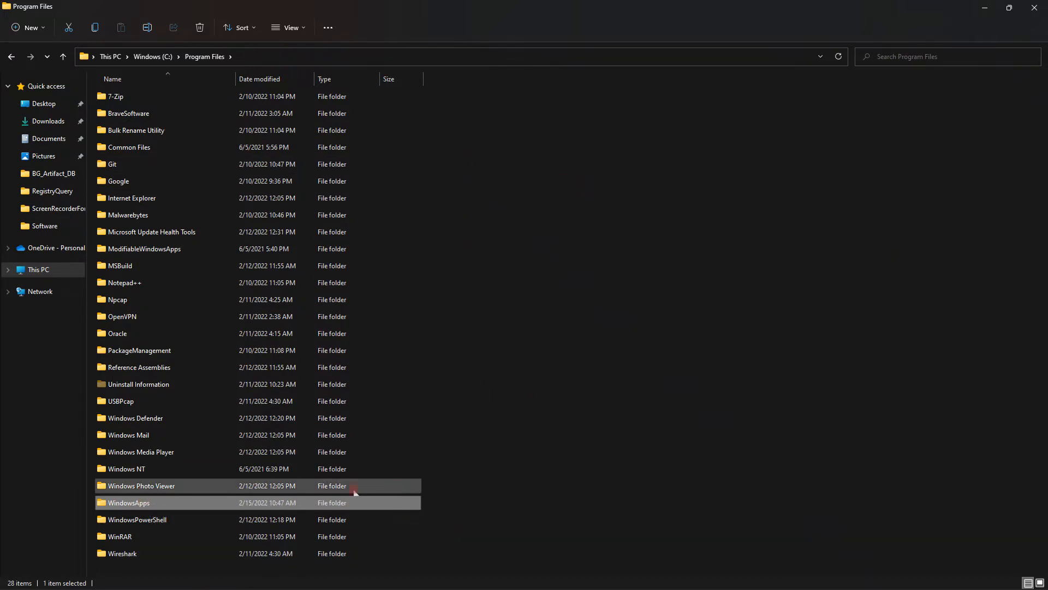
double_click(191, 504)
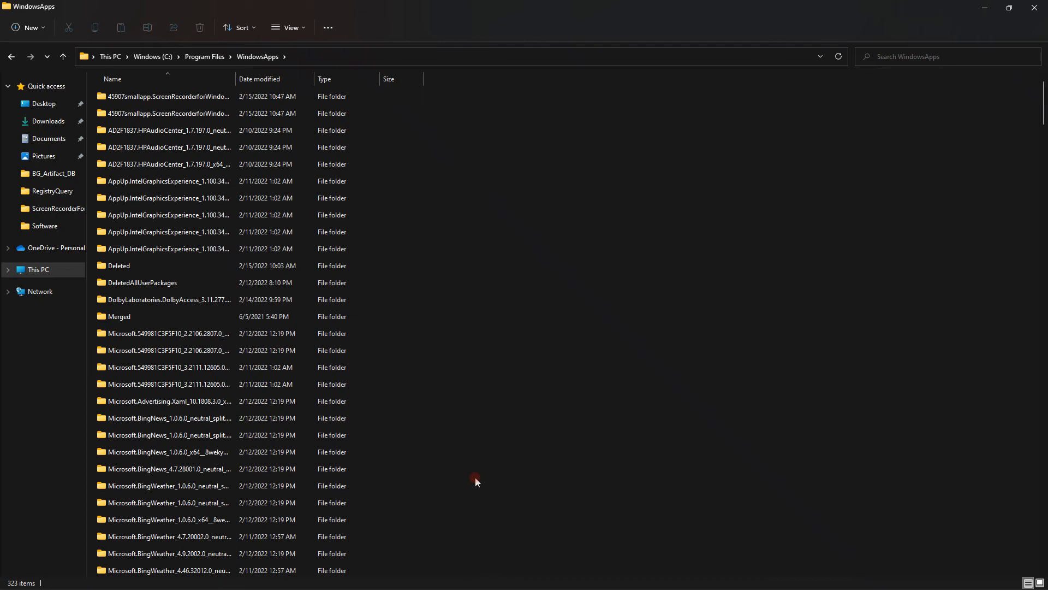
key(alt+Left)
right_click(122, 499)
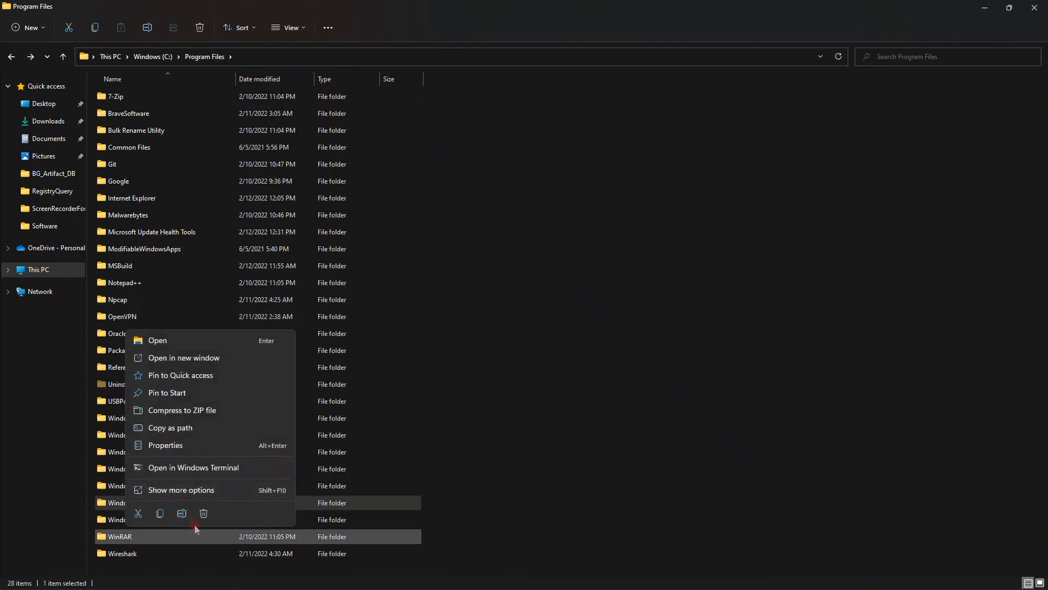
click(205, 494)
click(319, 482)
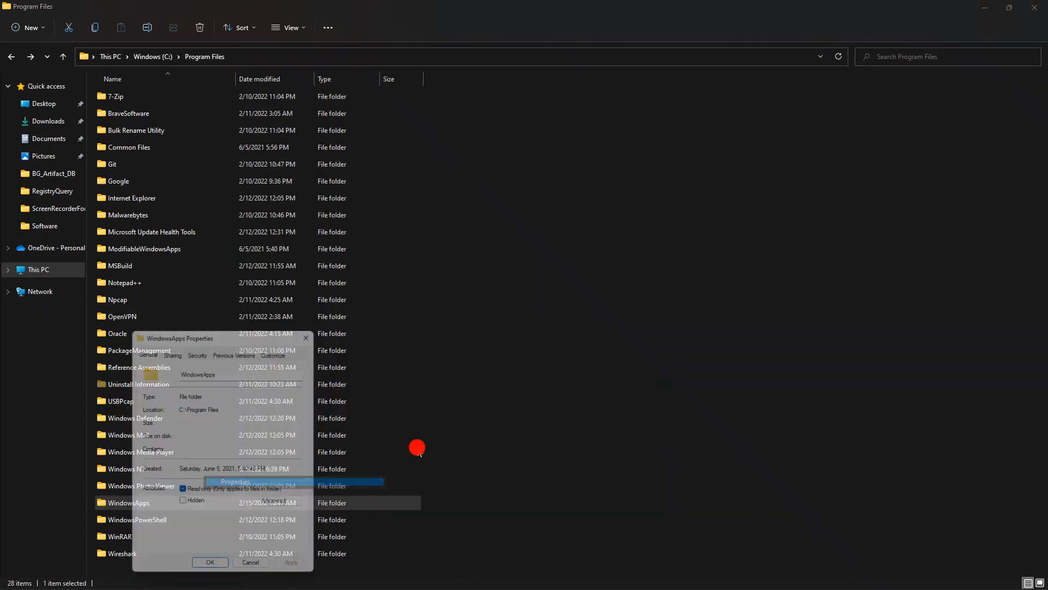
drag(208, 397, 641, 99)
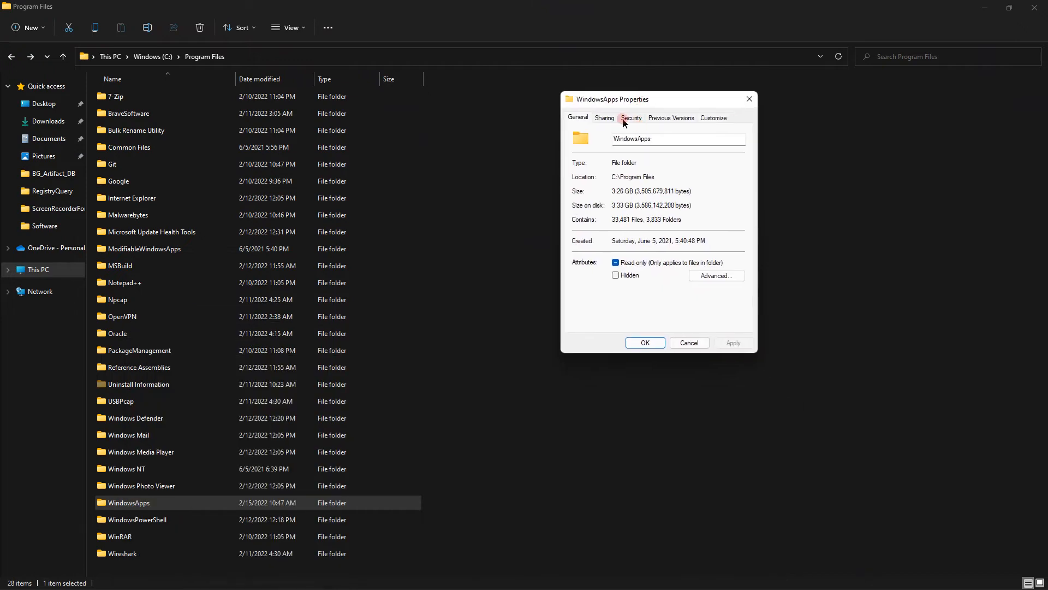
click(632, 118)
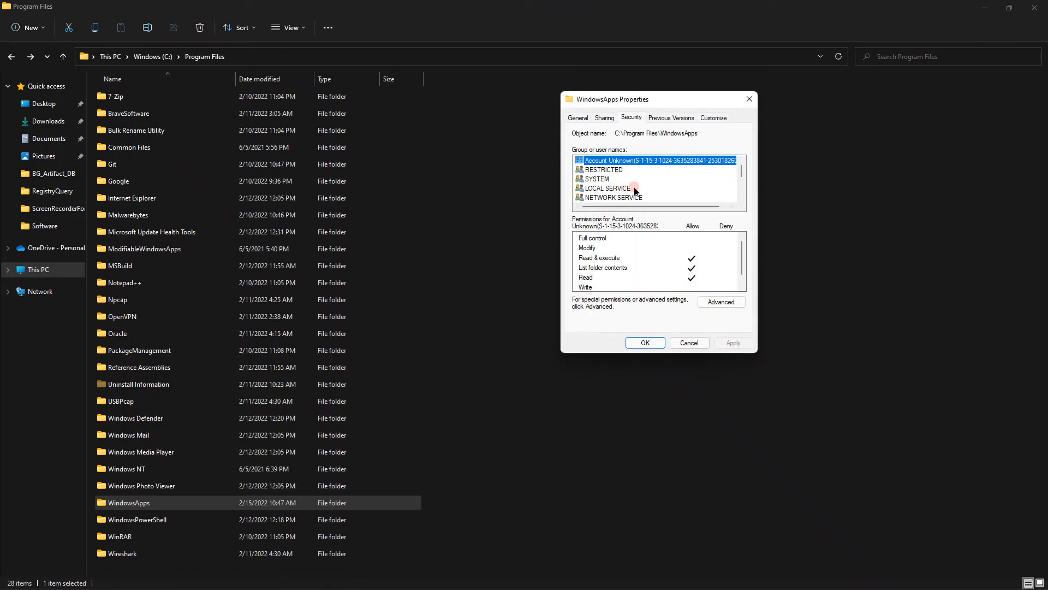
scroll(636, 195, down, 1)
- Examine the Administrators permission entry in the advanced security settings of WindowsApps, widening the Principal column, and close those settings
click(722, 301)
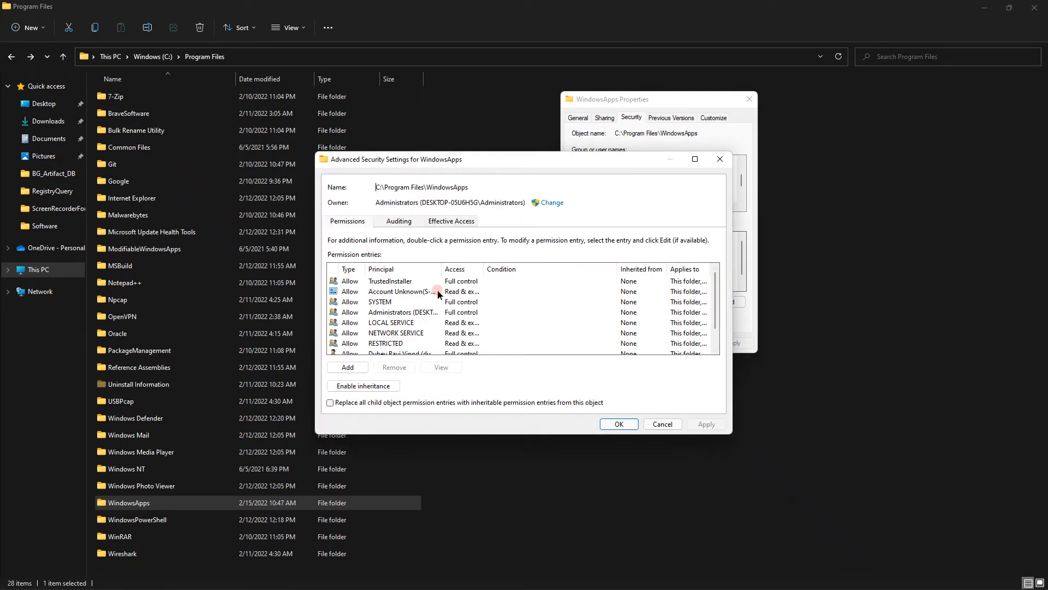
scroll(407, 312, down, 1)
scroll(441, 276, up, 1)
drag(441, 269, 495, 272)
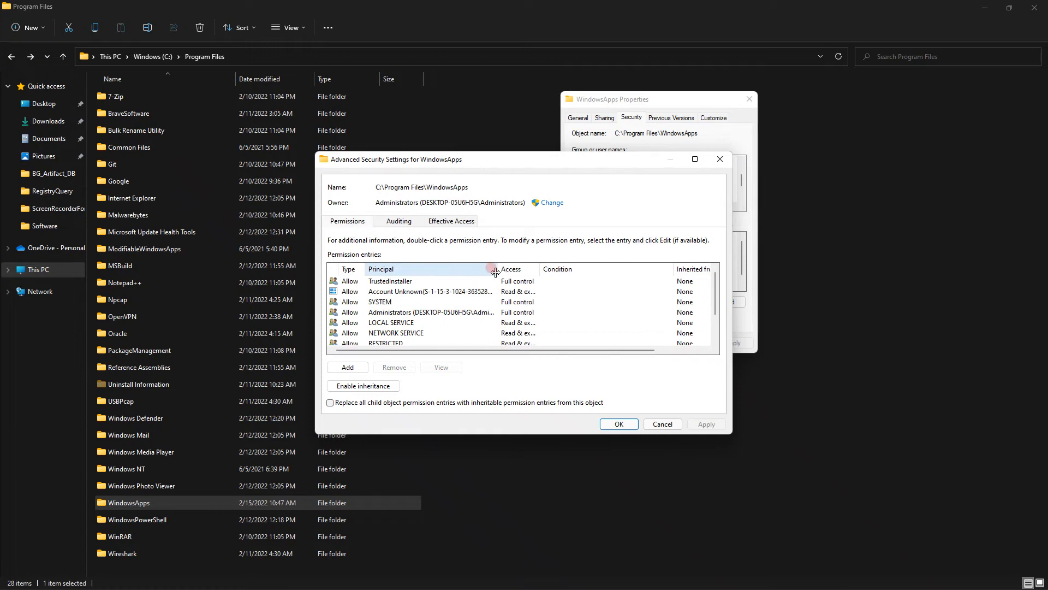
click(465, 313)
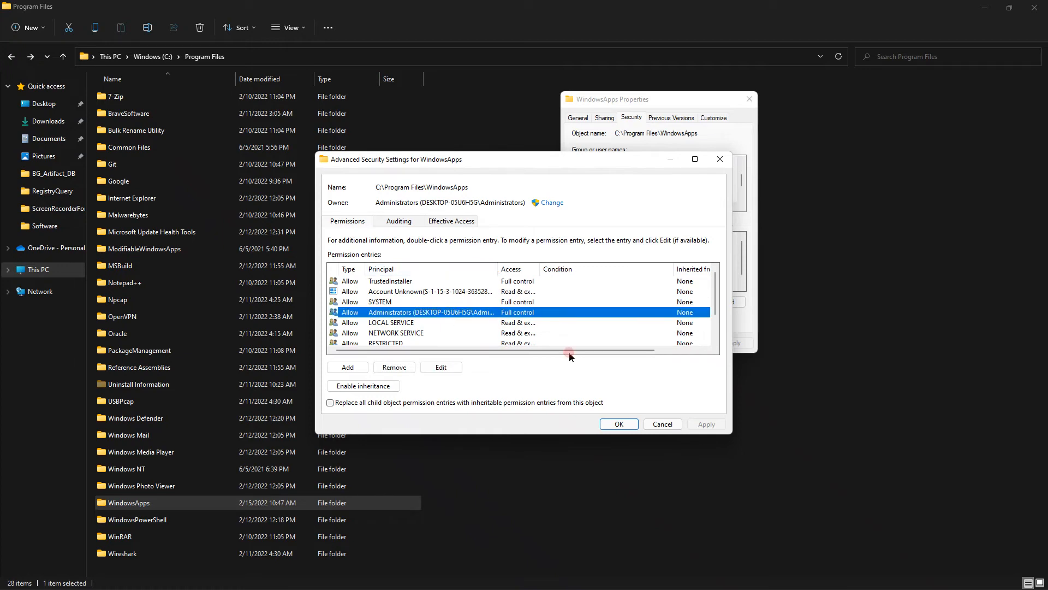
click(622, 425)
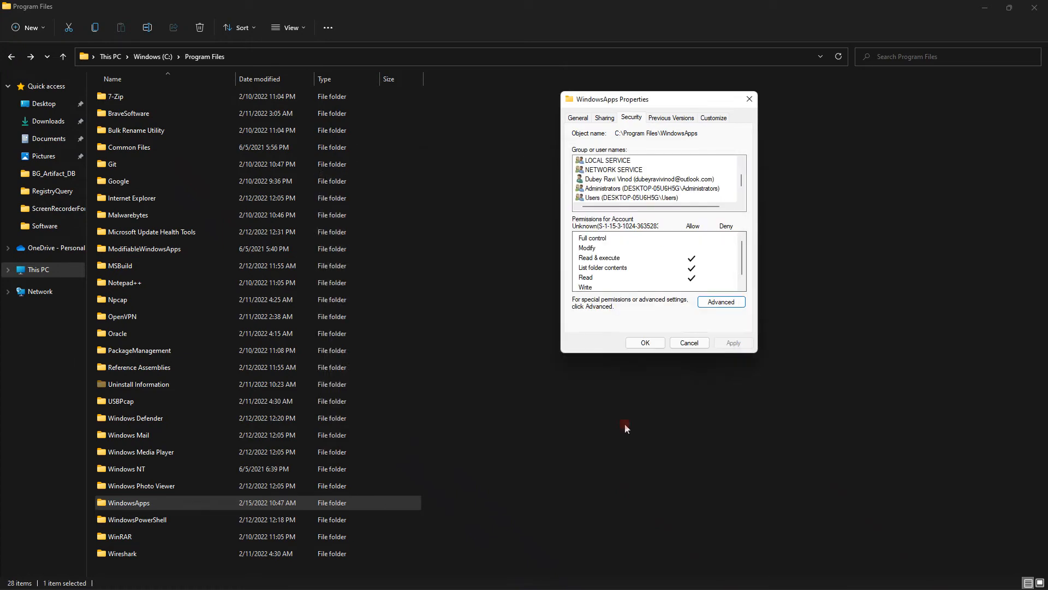
click(649, 244)
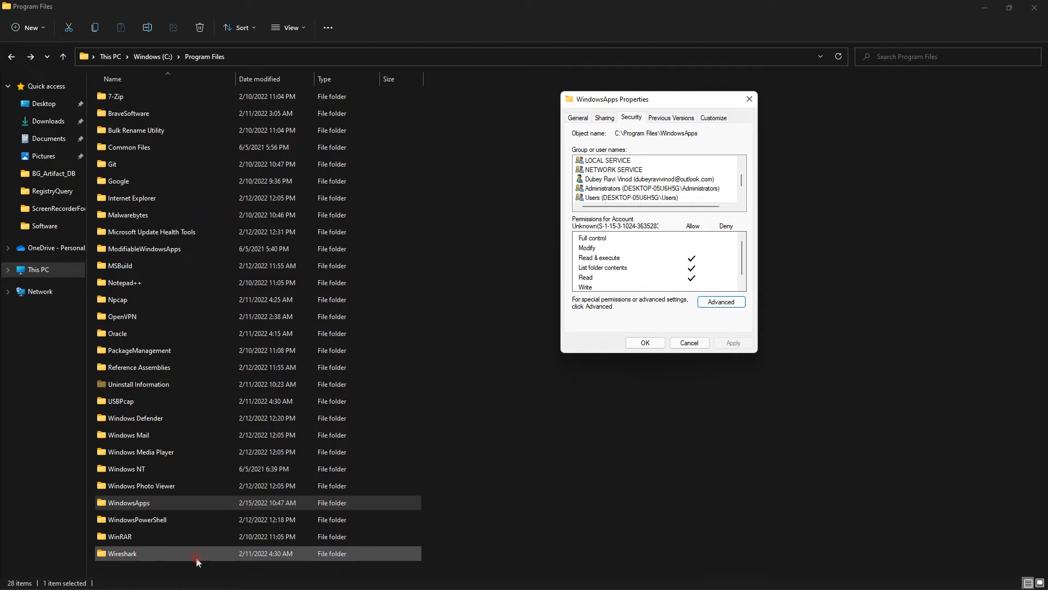
- View the security permissions of the WindowsPowerShell folder for comparison, including the CREATOR OWNER entry, and close its properties
click(191, 520)
right_click(191, 521)
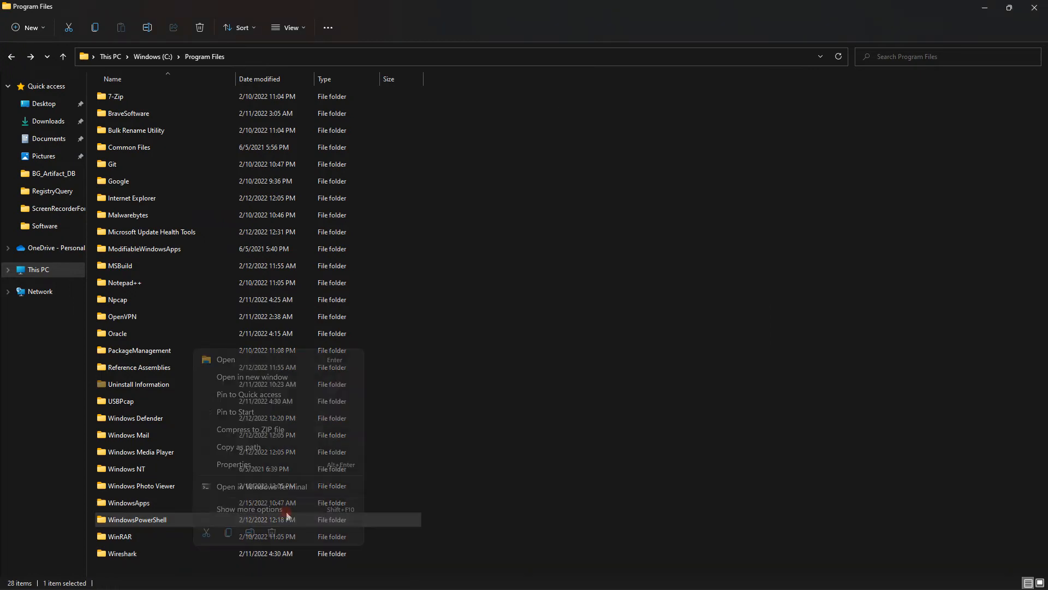
click(278, 513)
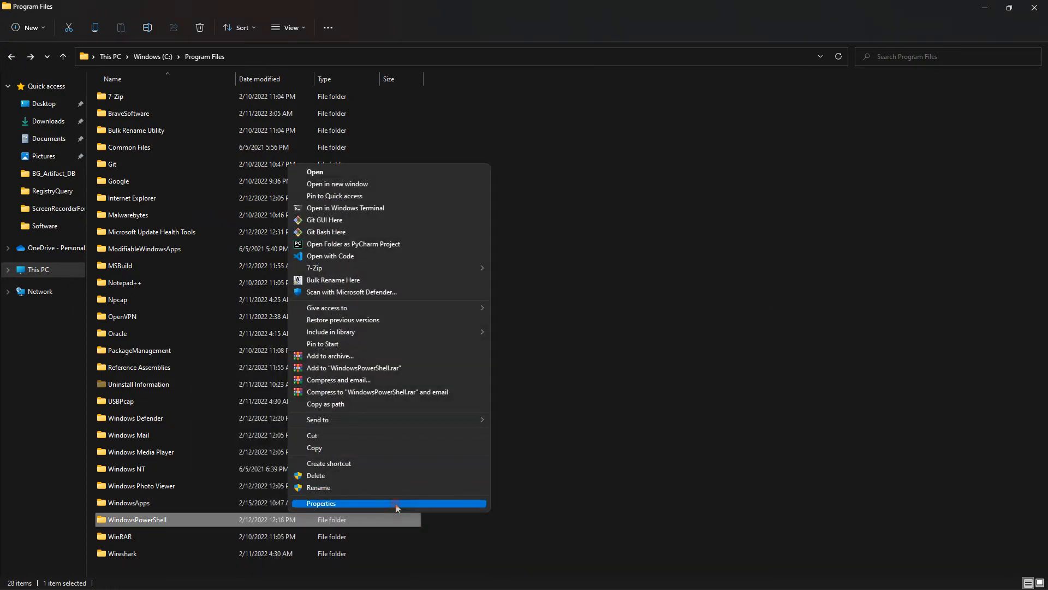
click(399, 503)
drag(263, 334, 640, 194)
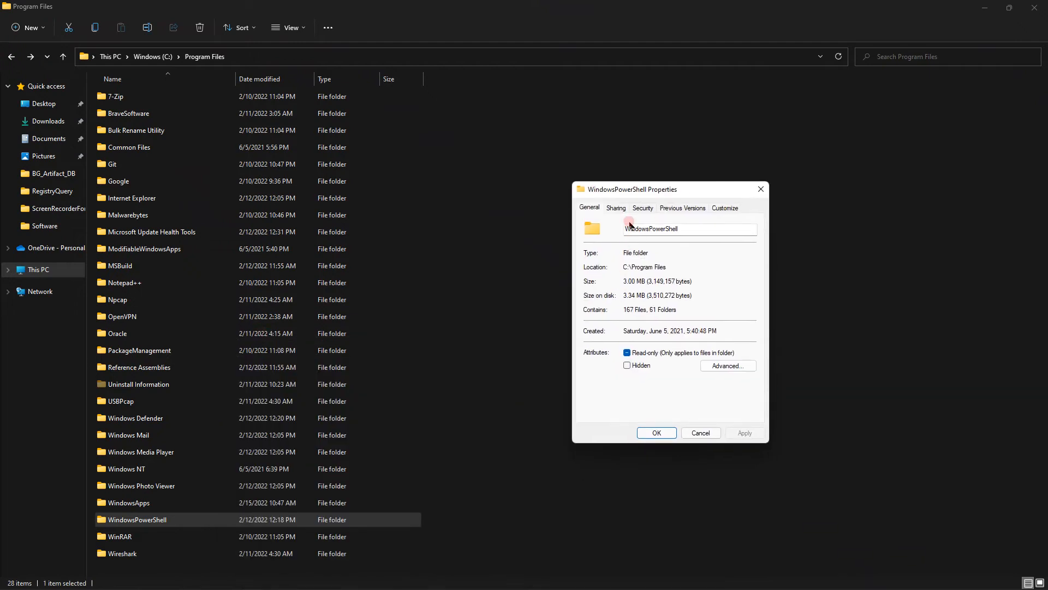
click(612, 207)
click(644, 208)
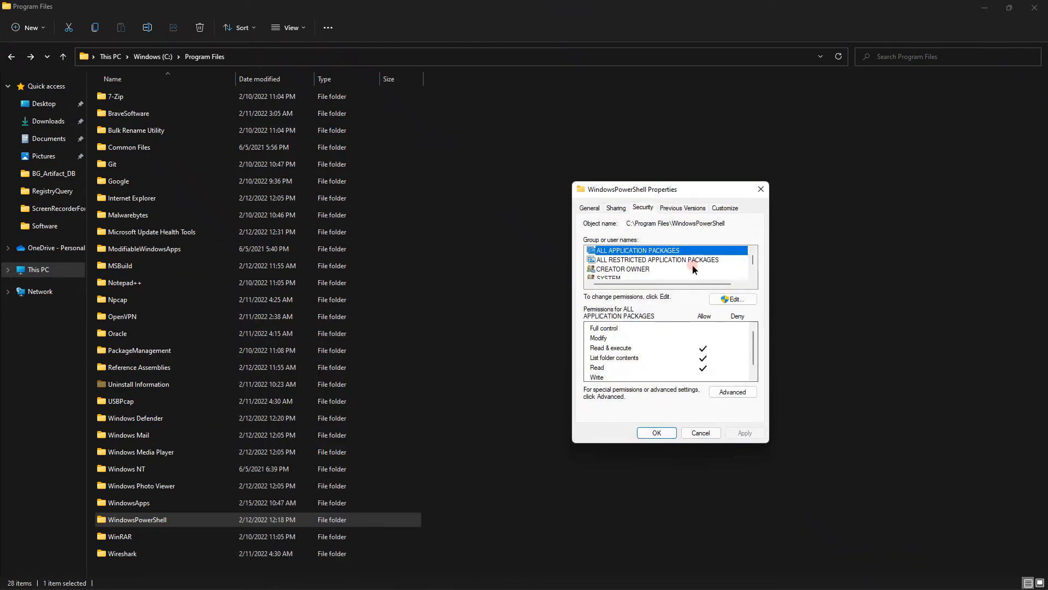
click(637, 269)
click(761, 189)
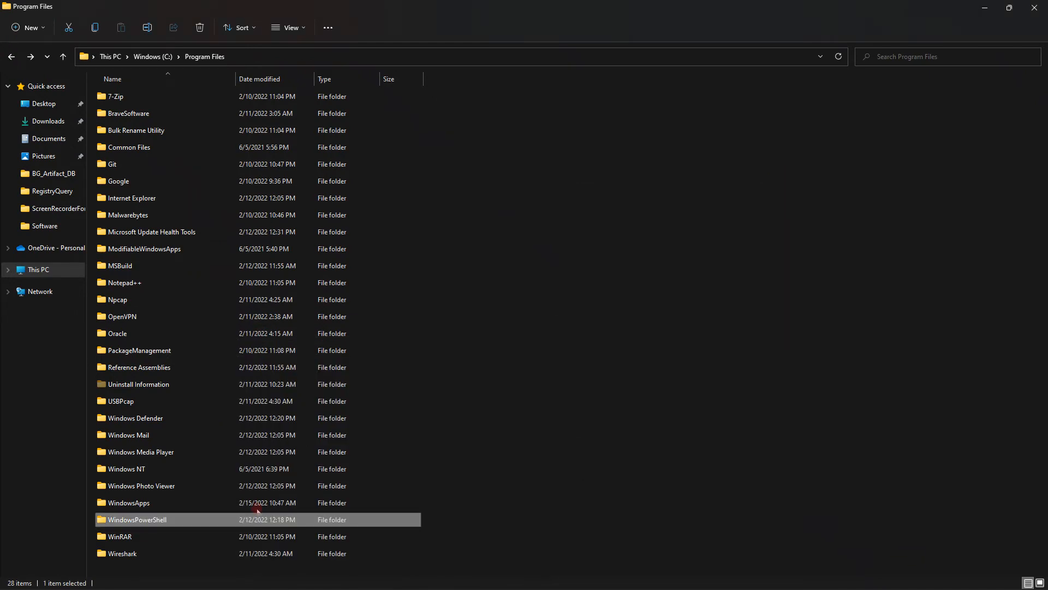
- Reopen the advanced security settings of the WindowsApps folder and move the dialog clear of the folder list
click(207, 503)
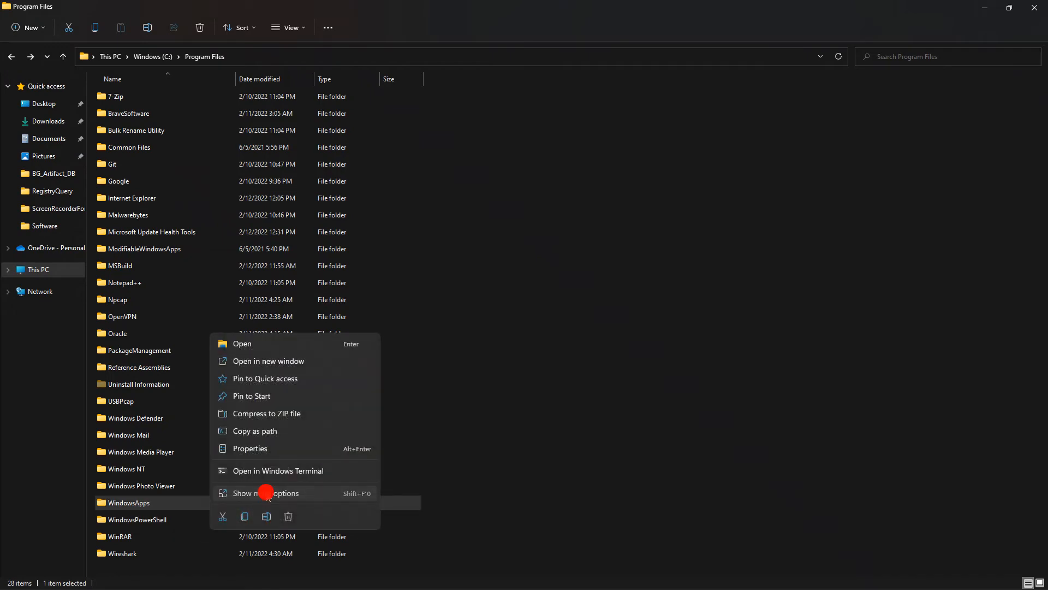
click(243, 493)
click(381, 487)
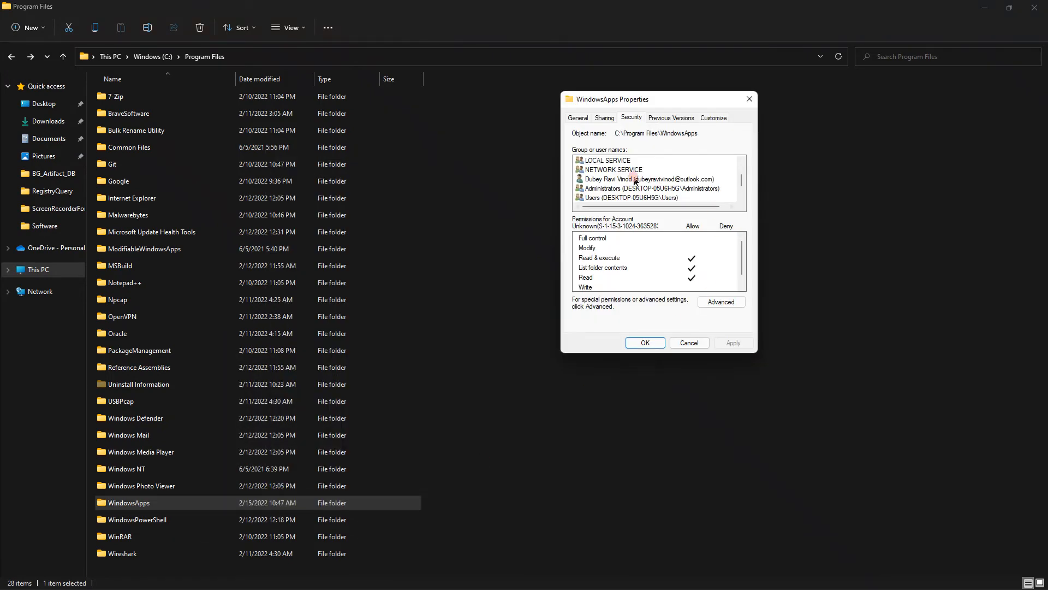
click(721, 302)
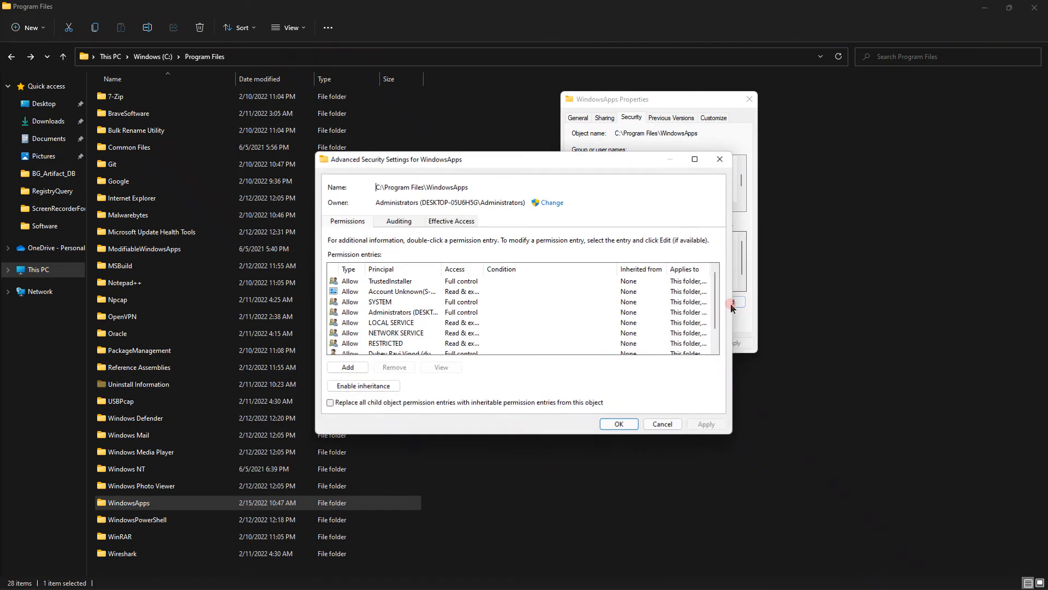
drag(531, 165, 588, 95)
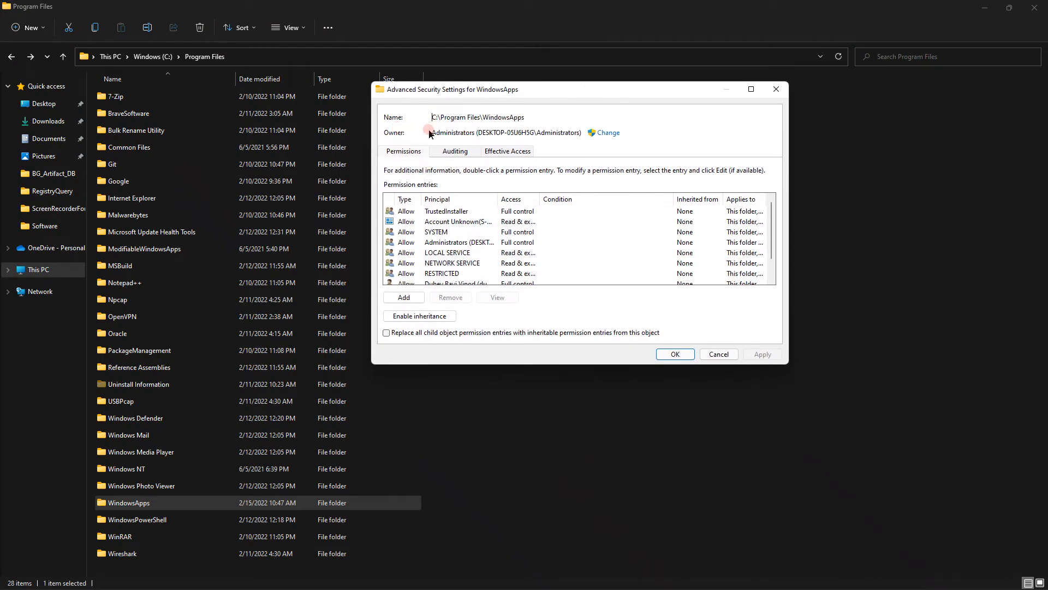
- Examine the owner of WindowsApps, its owner selection dialog and the TrustedInstaller permission entry
click(609, 133)
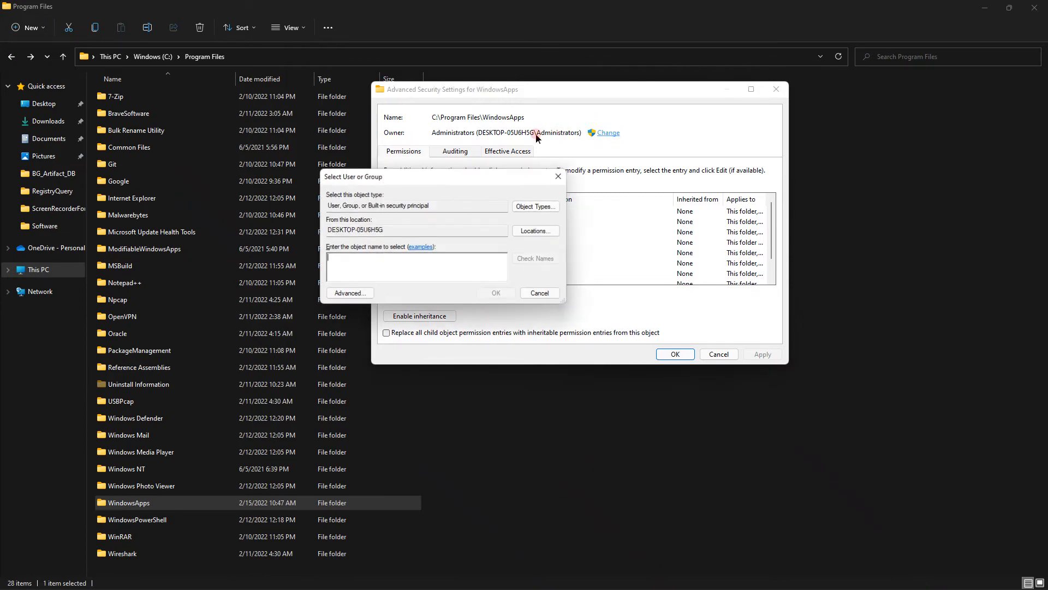
click(457, 211)
click(728, 202)
click(463, 213)
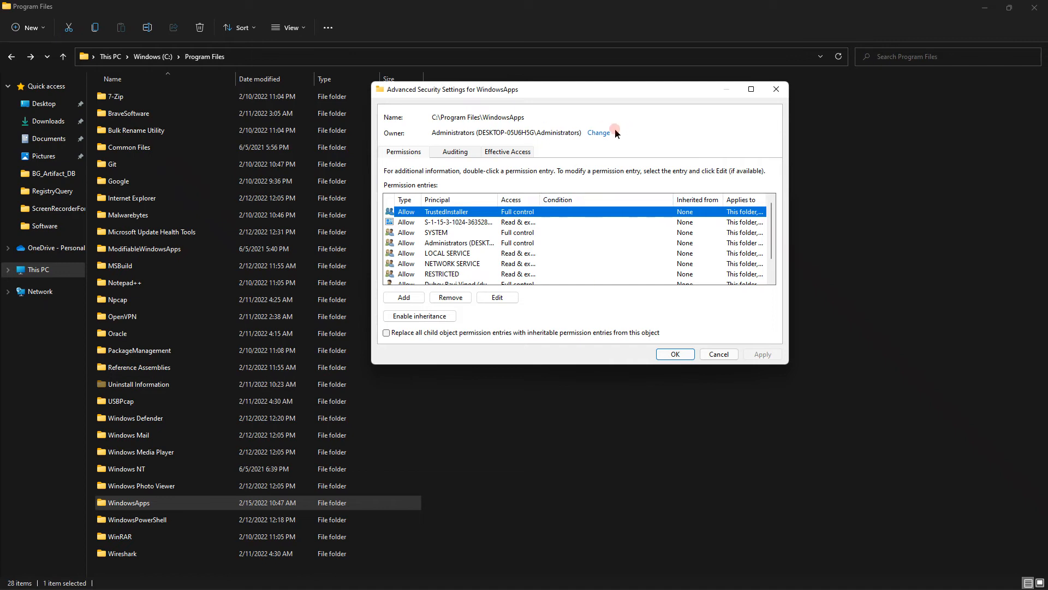
click(432, 133)
drag(432, 133, 584, 133)
click(432, 133)
drag(434, 133, 581, 133)
click(577, 134)
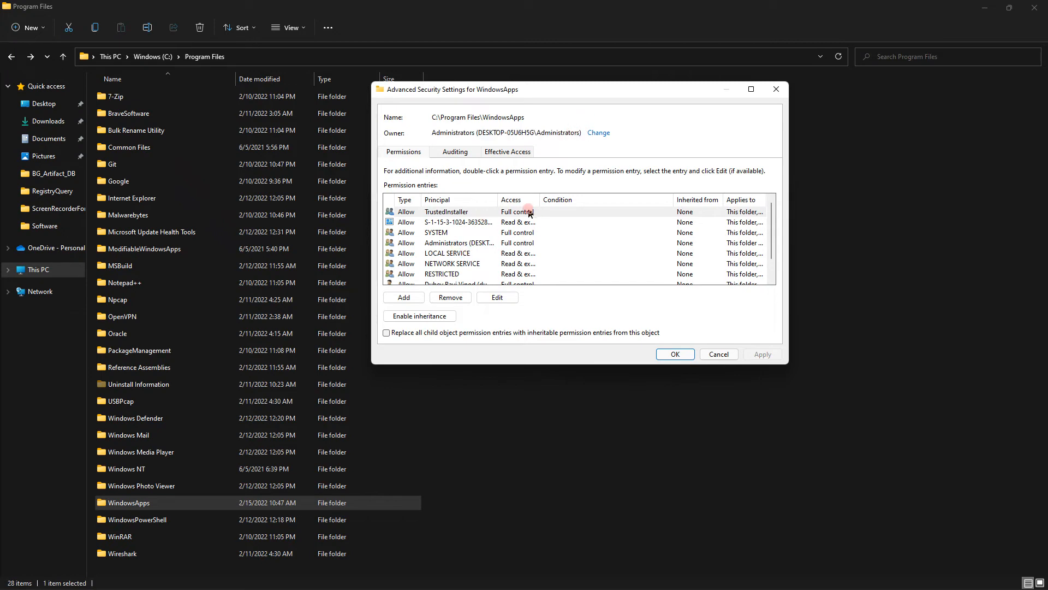
click(472, 212)
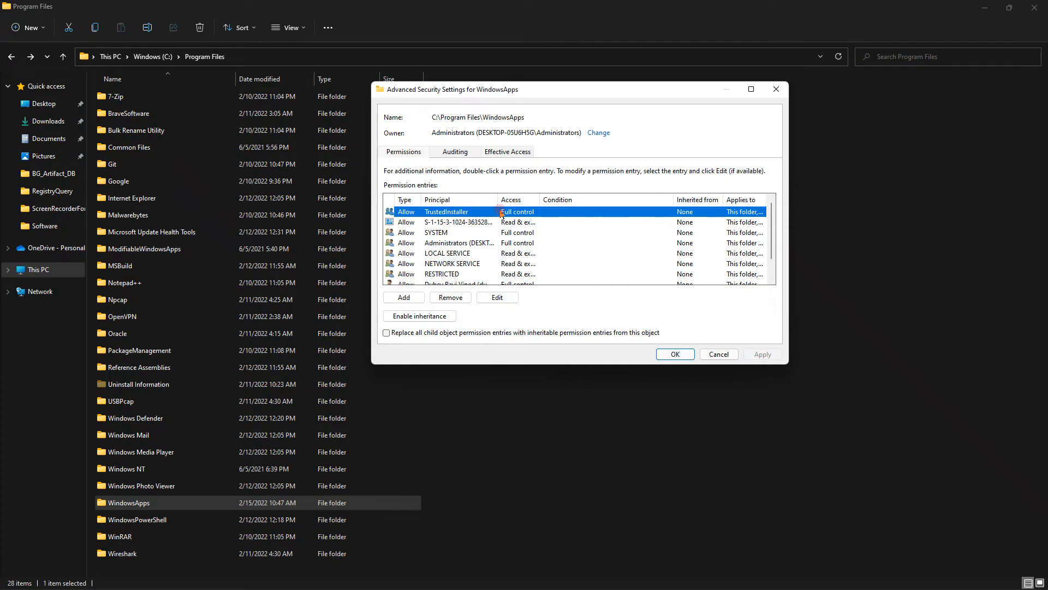
- List all users and groups that can own WindowsApps, and cancel the owner selection, advanced security settings and folder properties
click(597, 132)
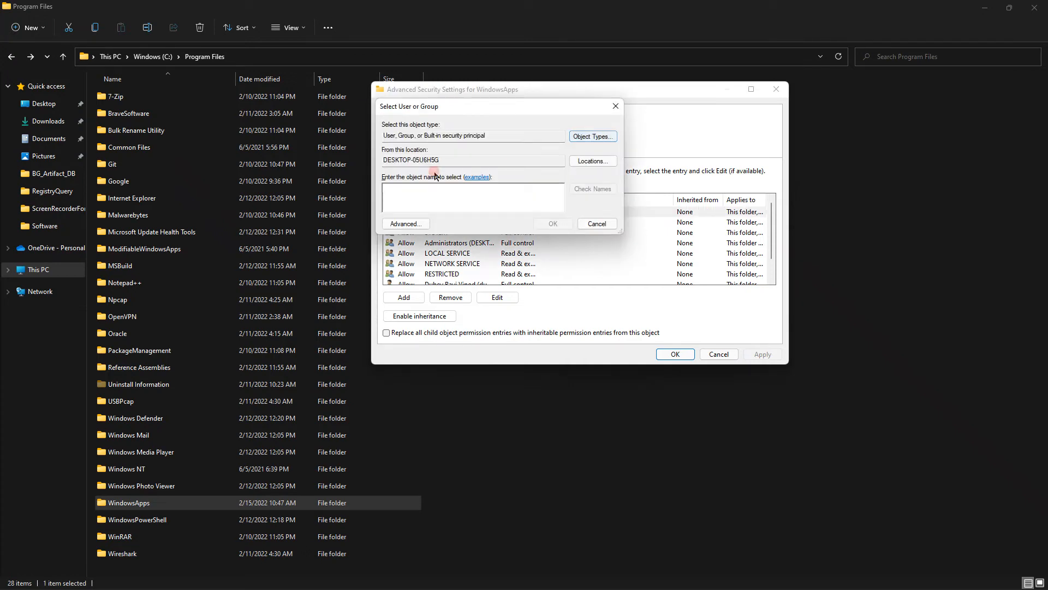
click(405, 223)
click(628, 227)
scroll(441, 352, down, 2)
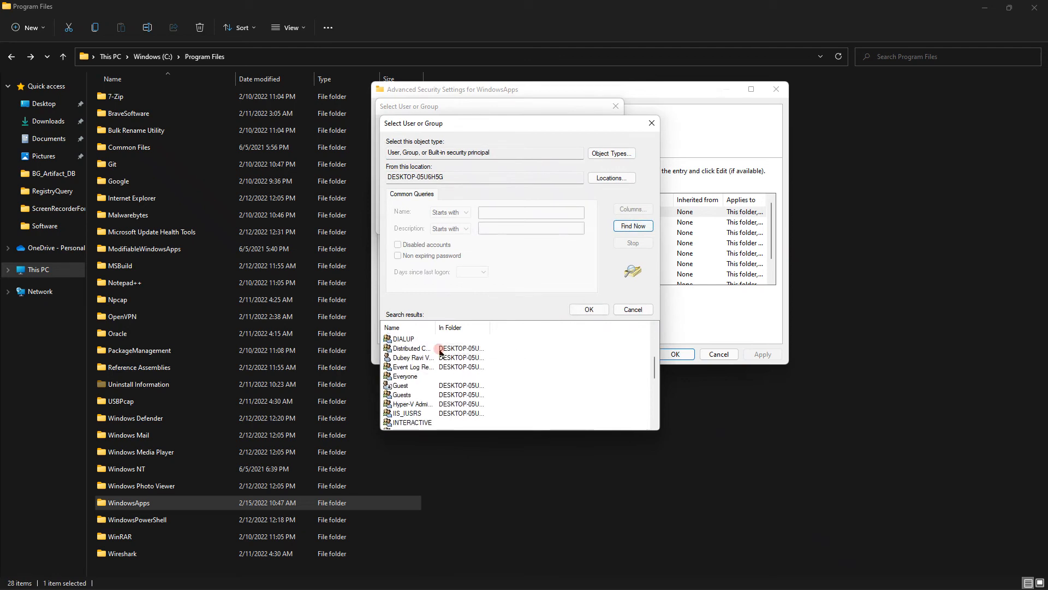
scroll(442, 352, down, 2)
drag(435, 328, 501, 329)
scroll(488, 374, down, 4)
scroll(487, 377, down, 1)
key(Escape)
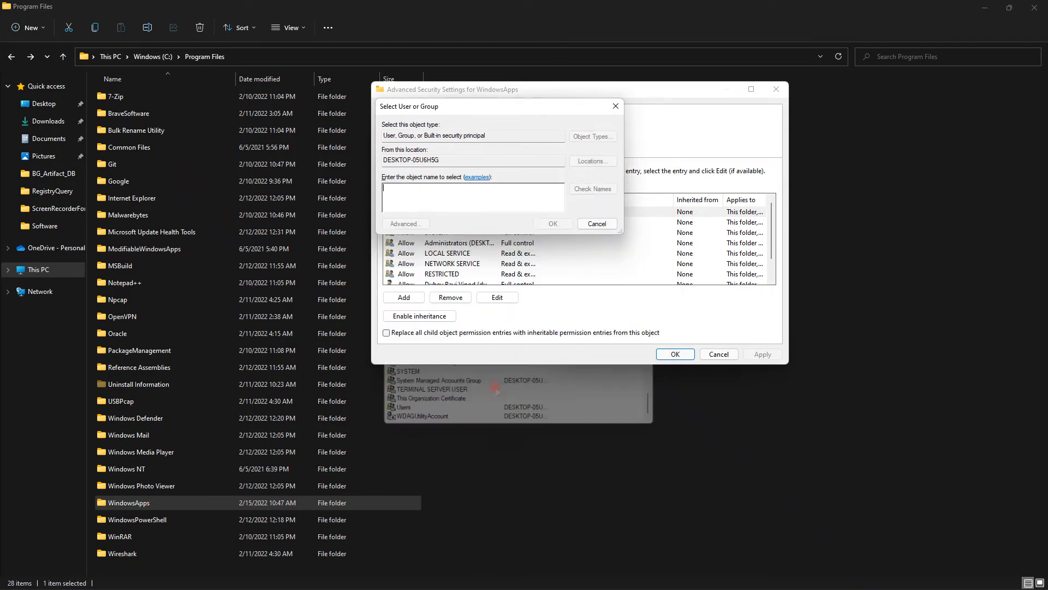
click(572, 223)
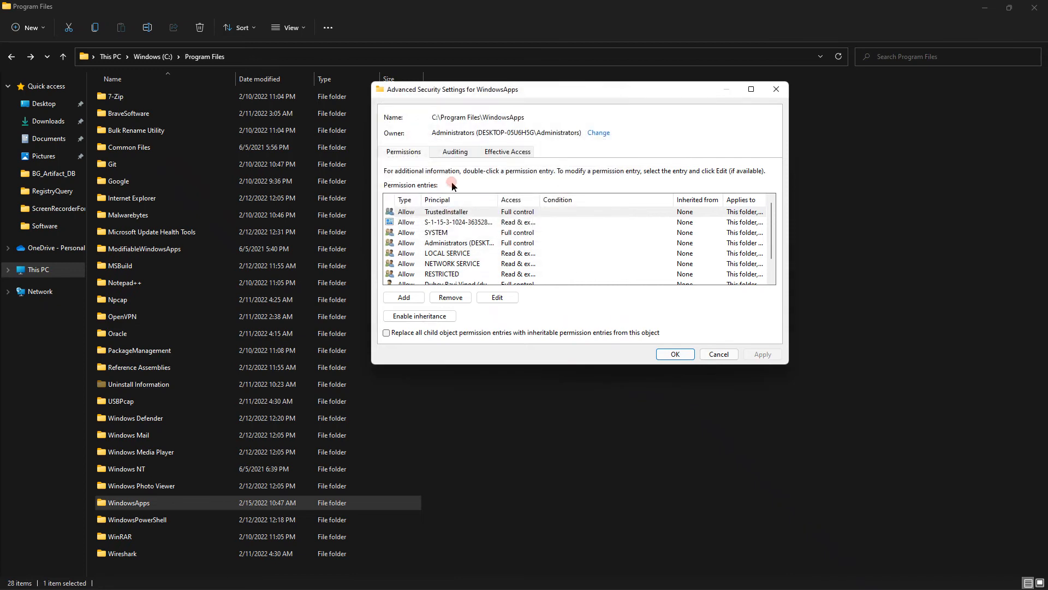
click(719, 354)
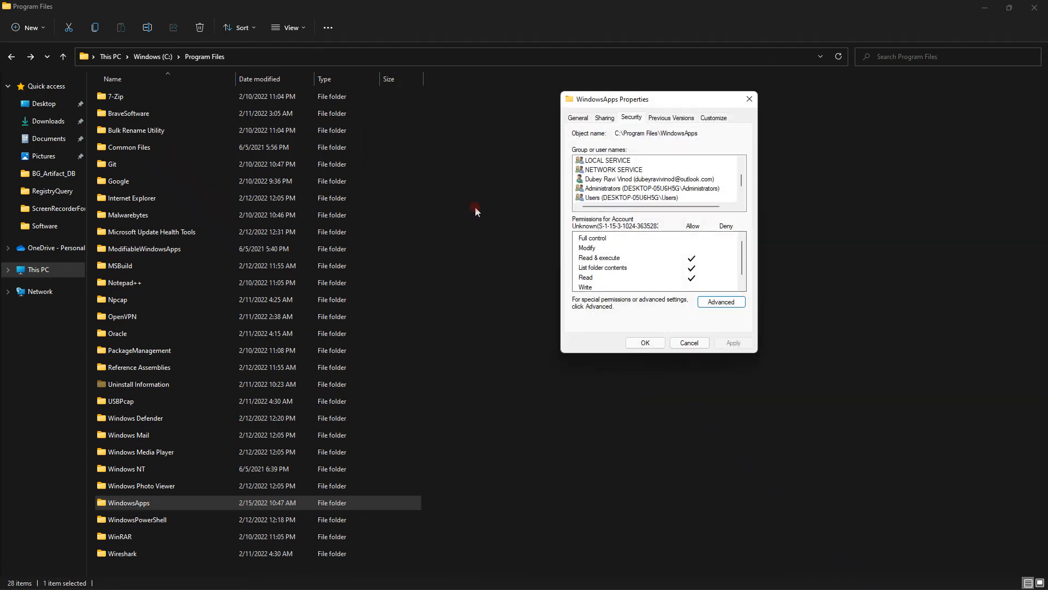
click(689, 341)
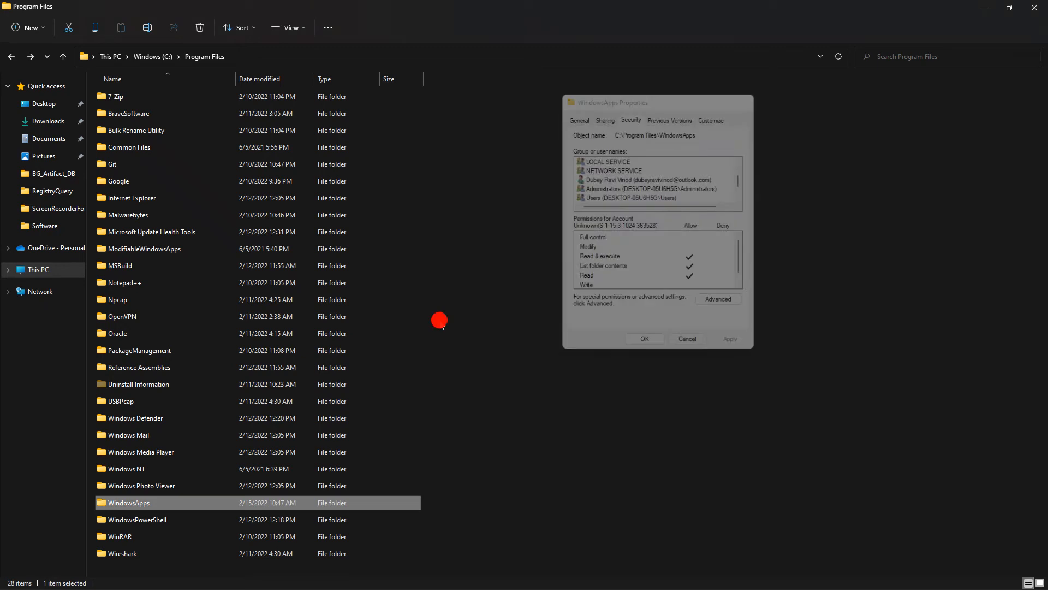
- Open the WindowsApps folder and bring the PythonSoftwareFoundation.Python.3.10 folder into view
double_click(164, 503)
scroll(252, 420, down, 15)
scroll(253, 435, down, 20)
scroll(246, 486, down, 20)
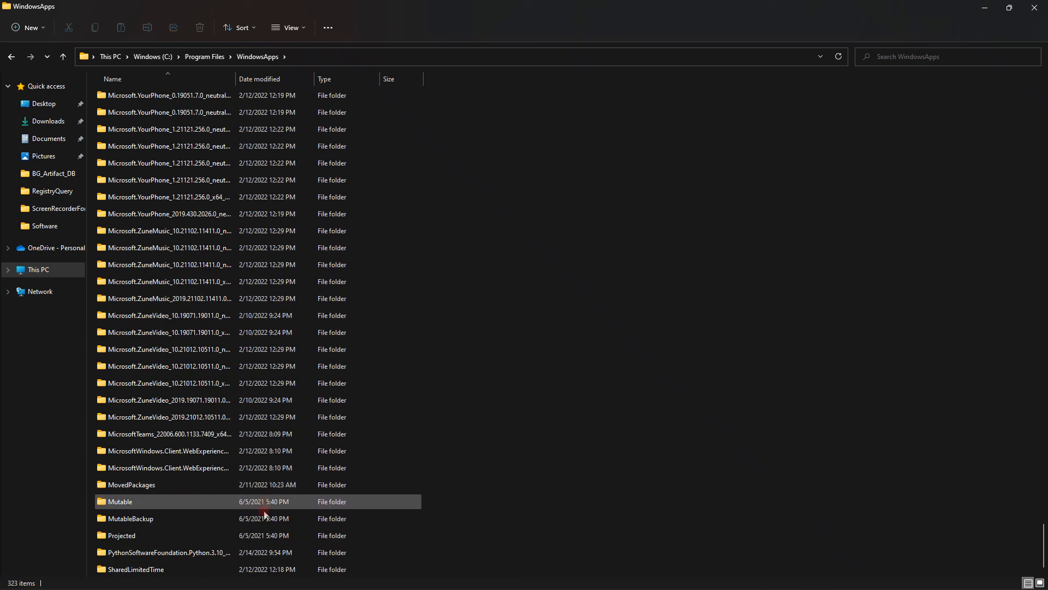
- Examine the contents of the PythonSoftwareFoundation.Python.3.10 folder in WindowsApps, and return to the root of the C: drive
double_click(167, 553)
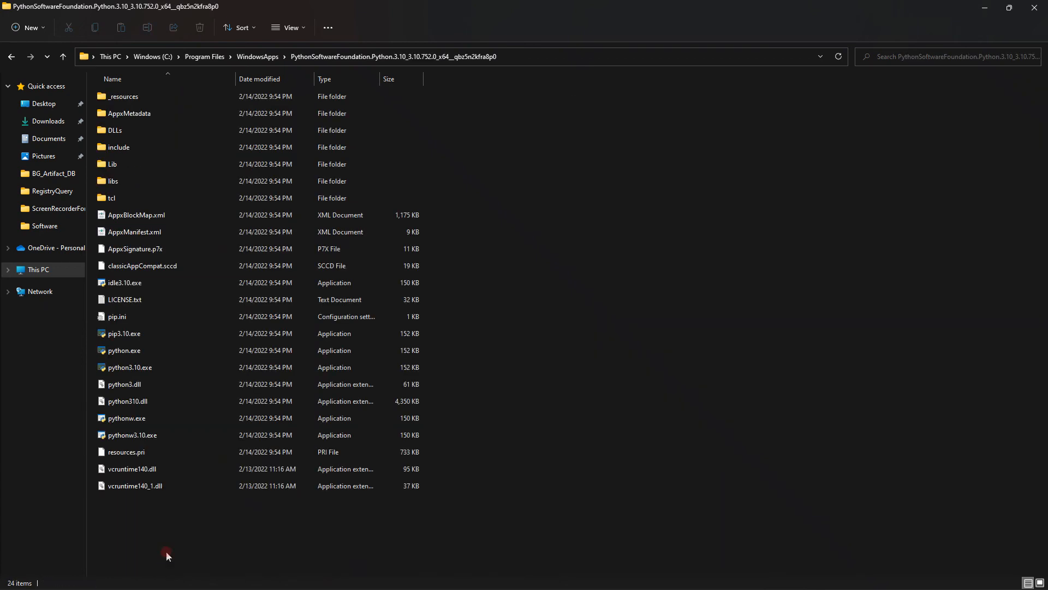
click(255, 56)
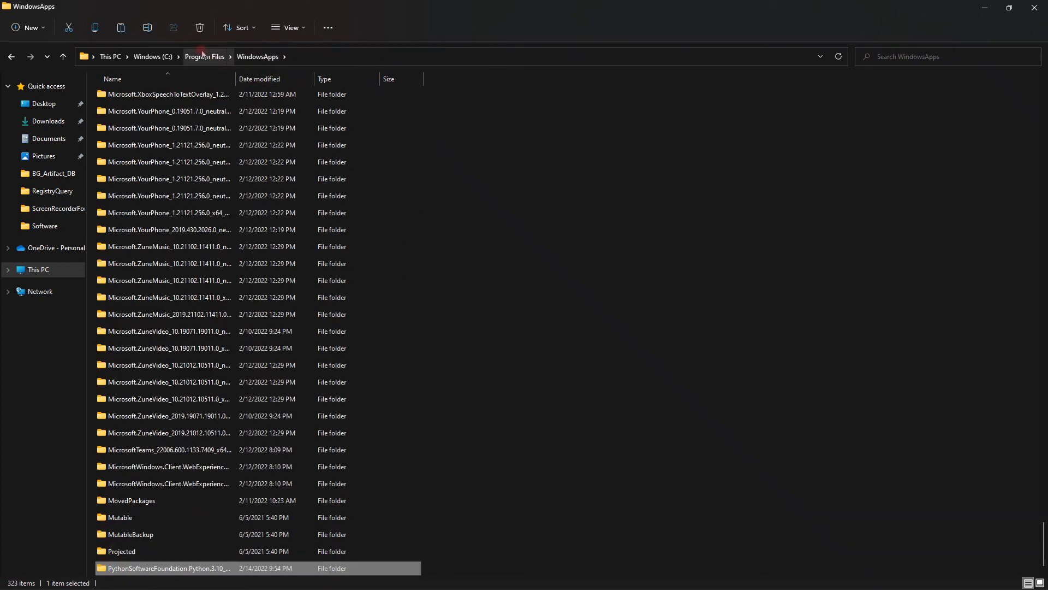
click(199, 55)
click(140, 60)
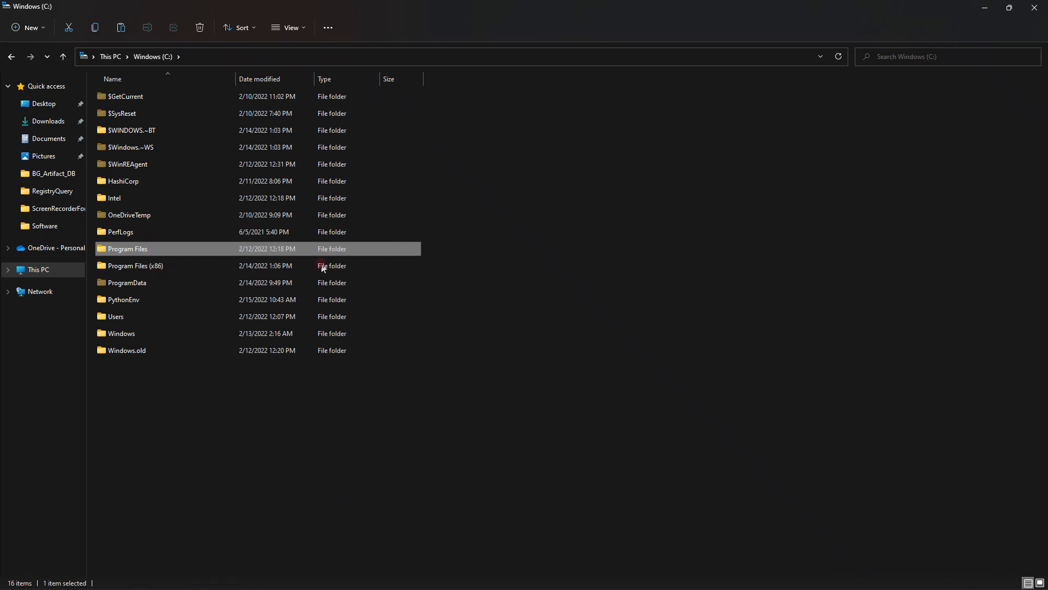
mouse_move(266, 588)
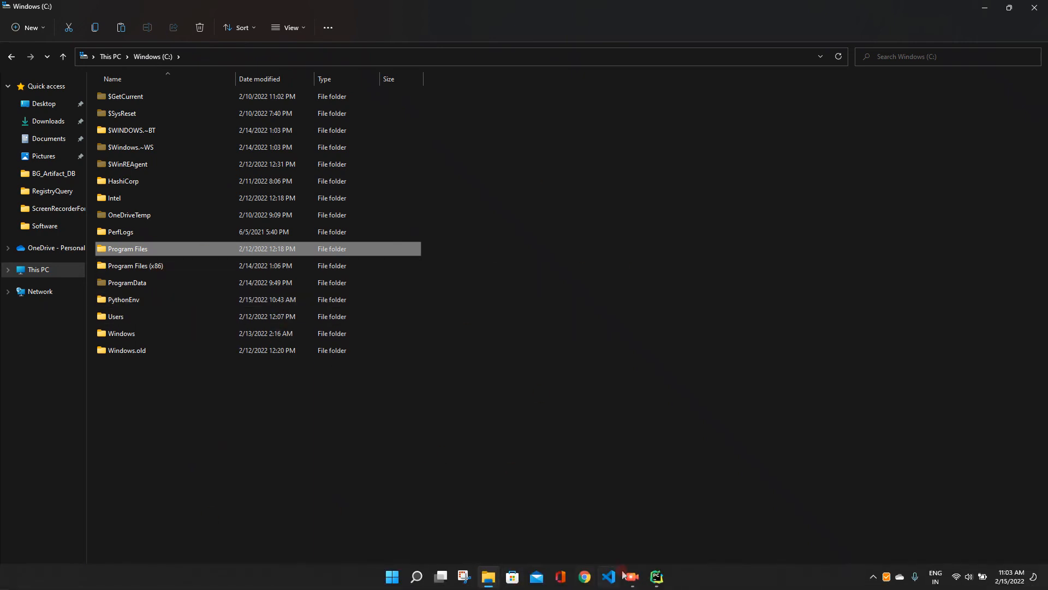
click(657, 583)
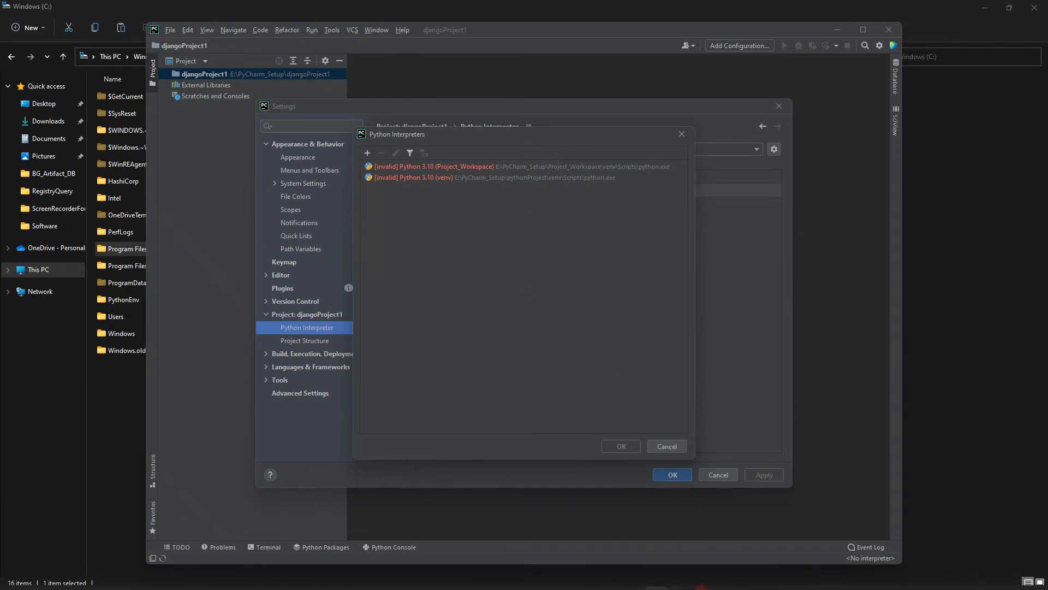
click(986, 167)
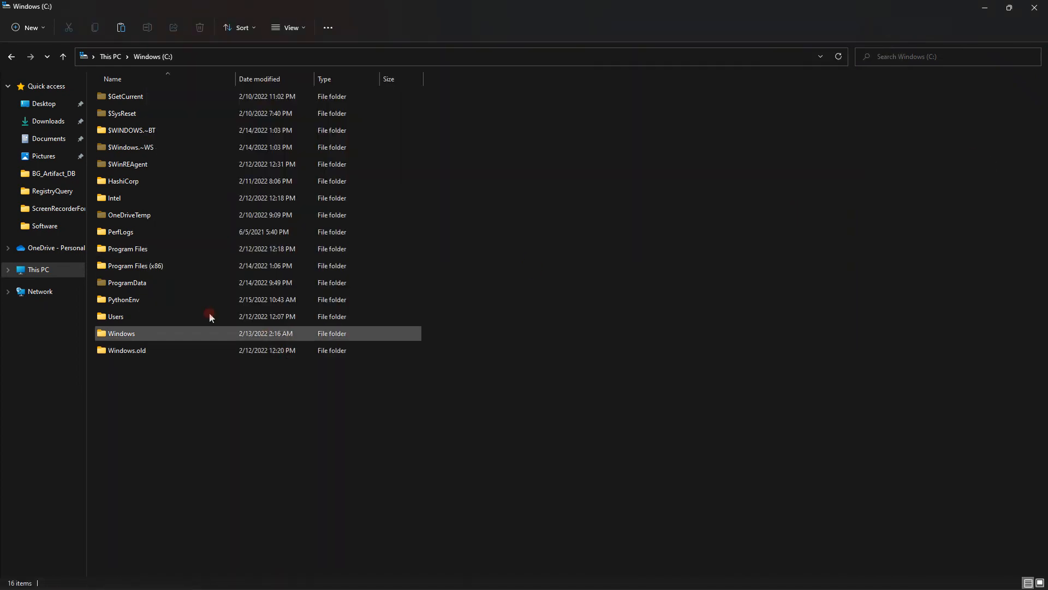
- Open the Lib folder of the Python 3.10 copy in C:\PythonEnv and show its full path
click(132, 303)
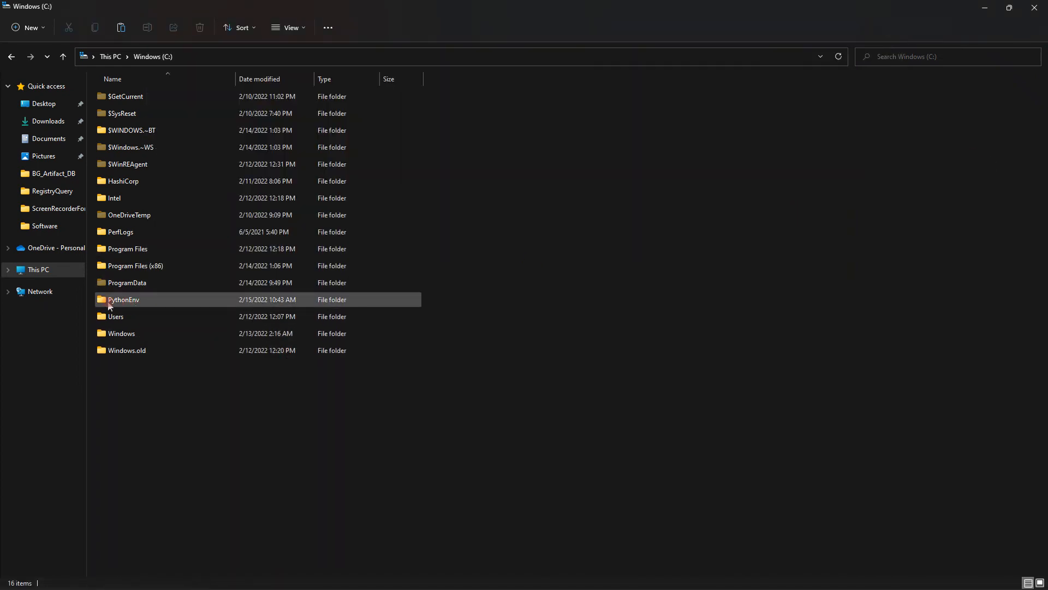
double_click(110, 303)
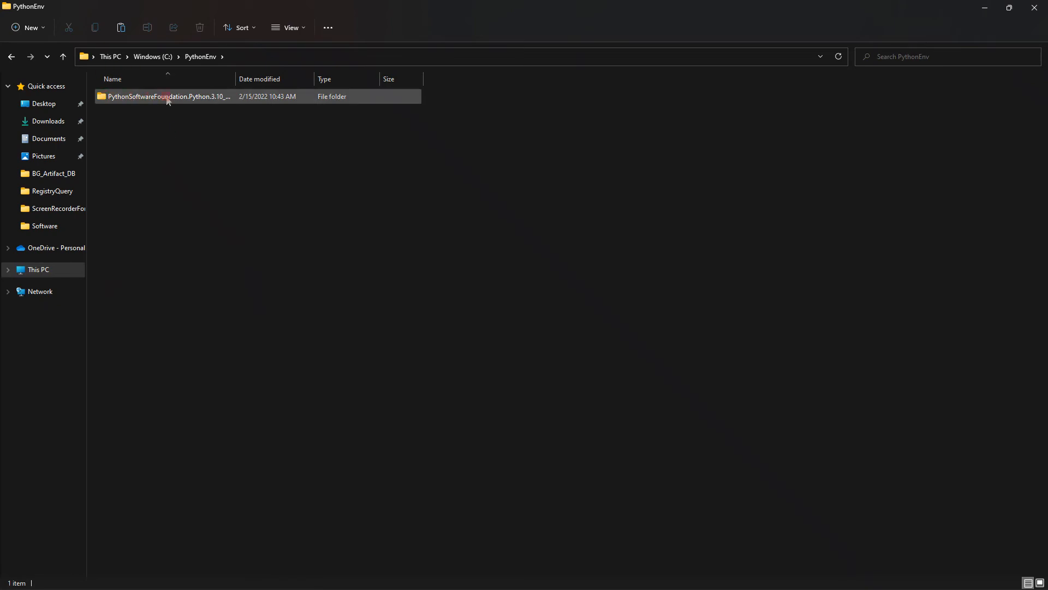
double_click(162, 100)
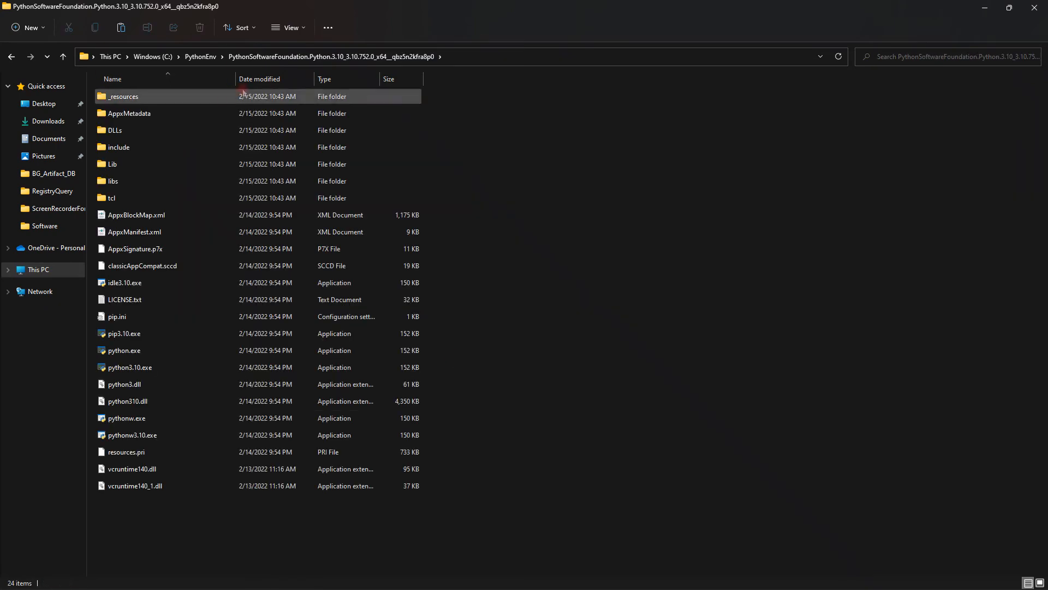
double_click(144, 165)
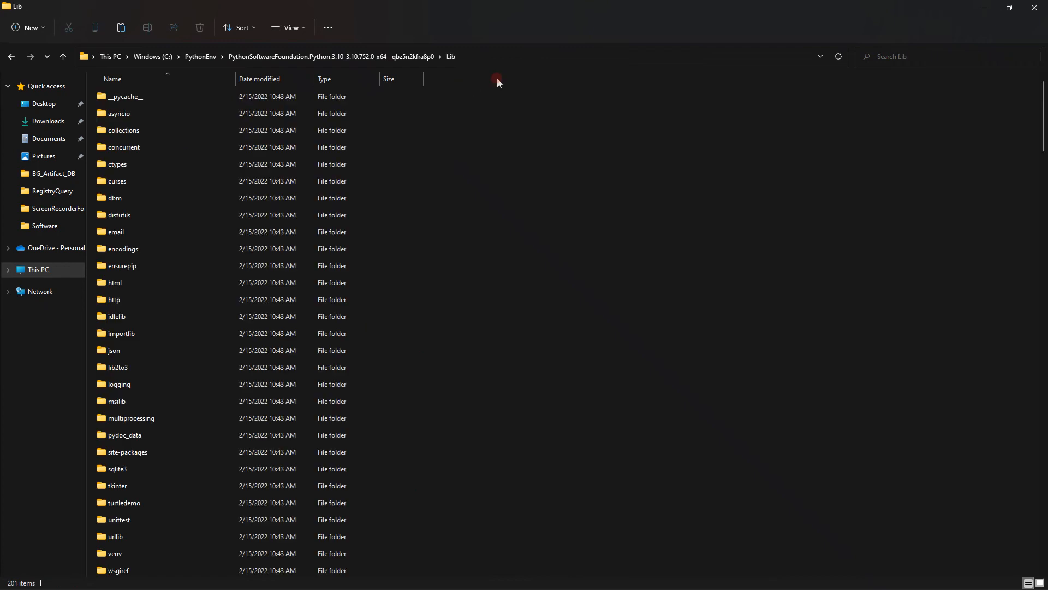
click(518, 58)
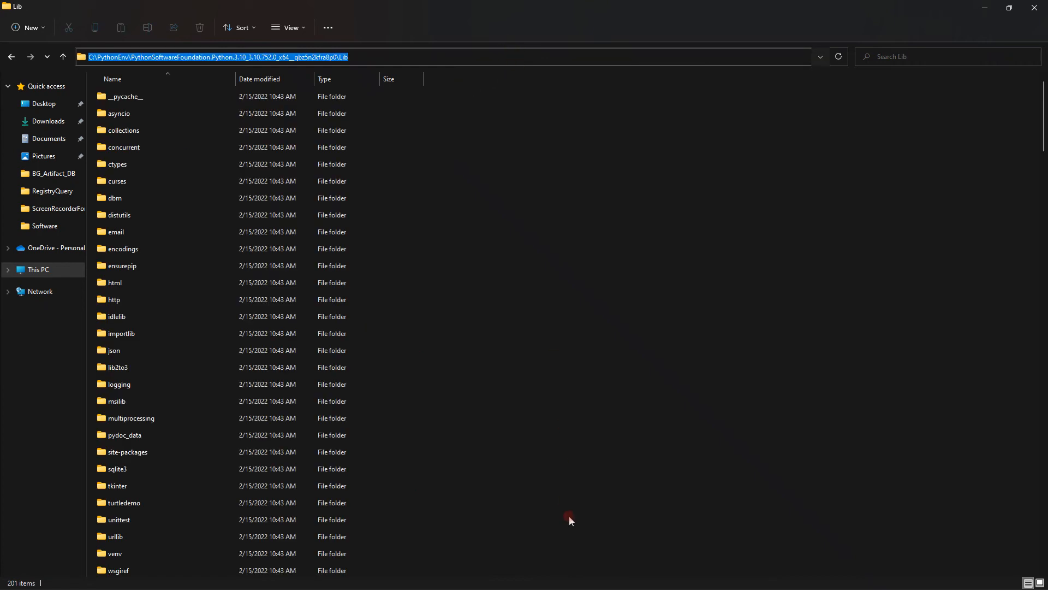
- Examine the C:\PythonEnv entry in the system Path environment variable, and close the environment variables and system properties
key(super)
text(env)
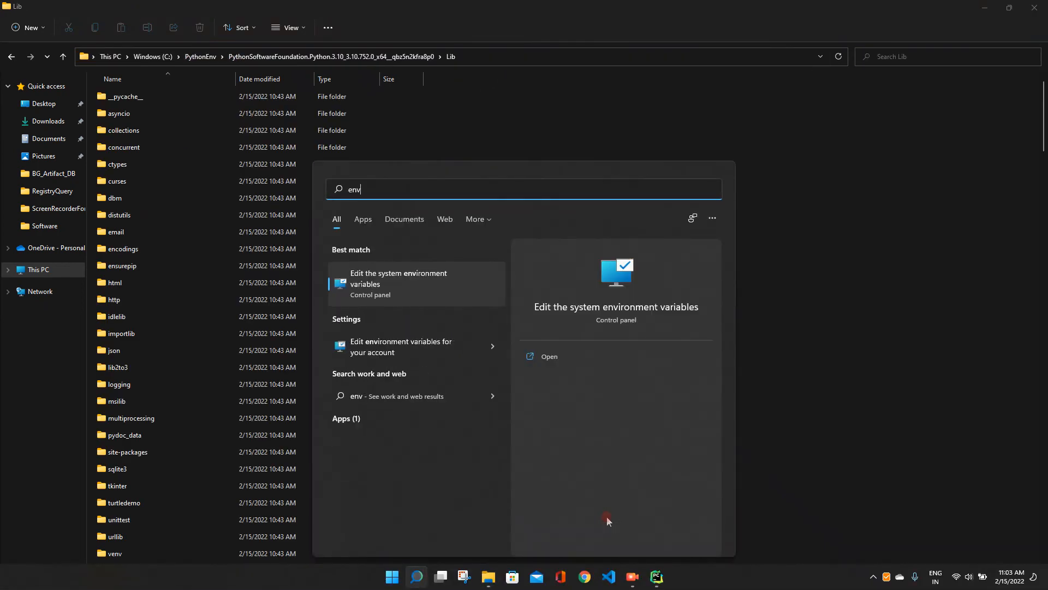
key(Return)
click(236, 271)
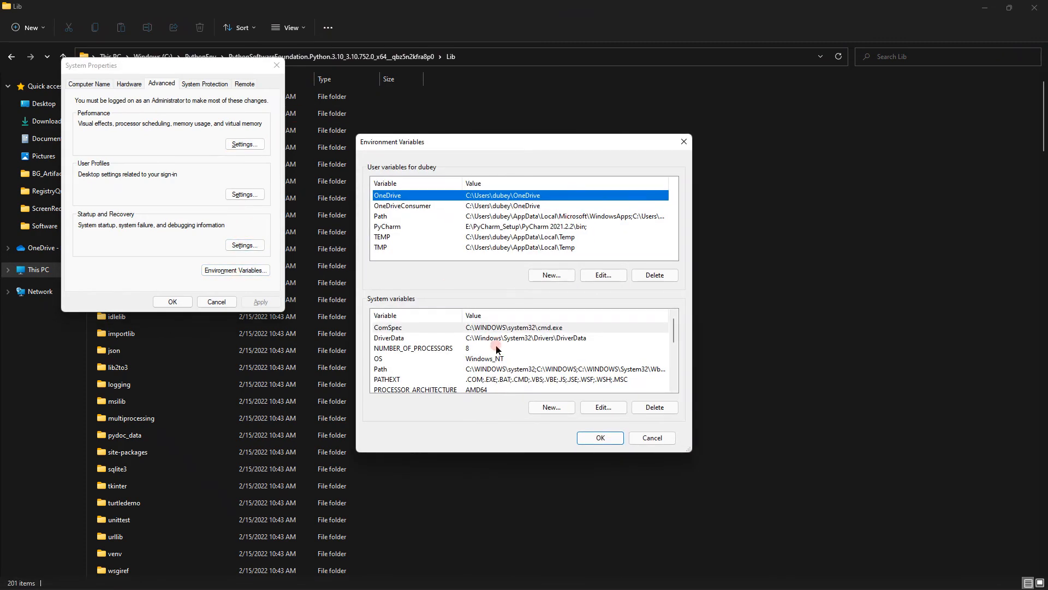
double_click(480, 370)
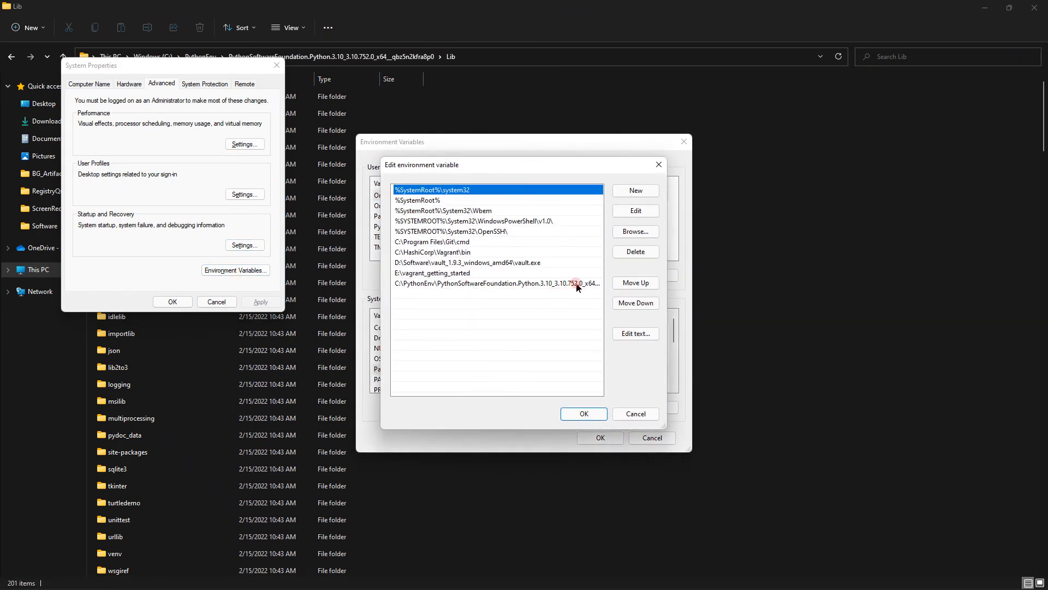
click(589, 415)
click(651, 437)
click(199, 305)
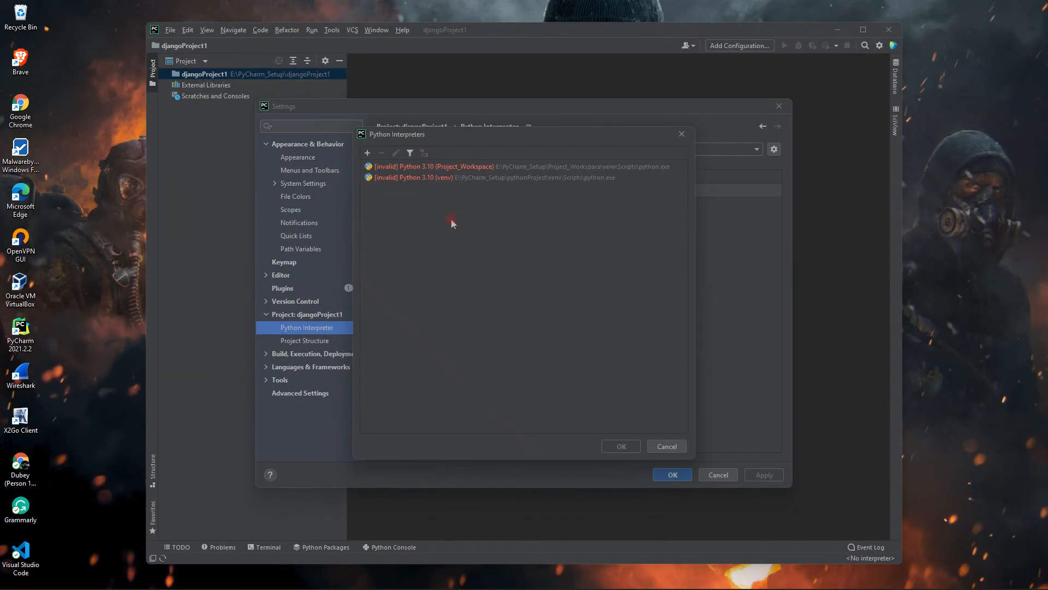
- In PyCharm, add a new Virtualenv interpreter at E:\PyCharm_Setup\djangoProject1\venv based on python3.10.exe from C:\PythonEnv, and apply it to djangoProject1
click(683, 135)
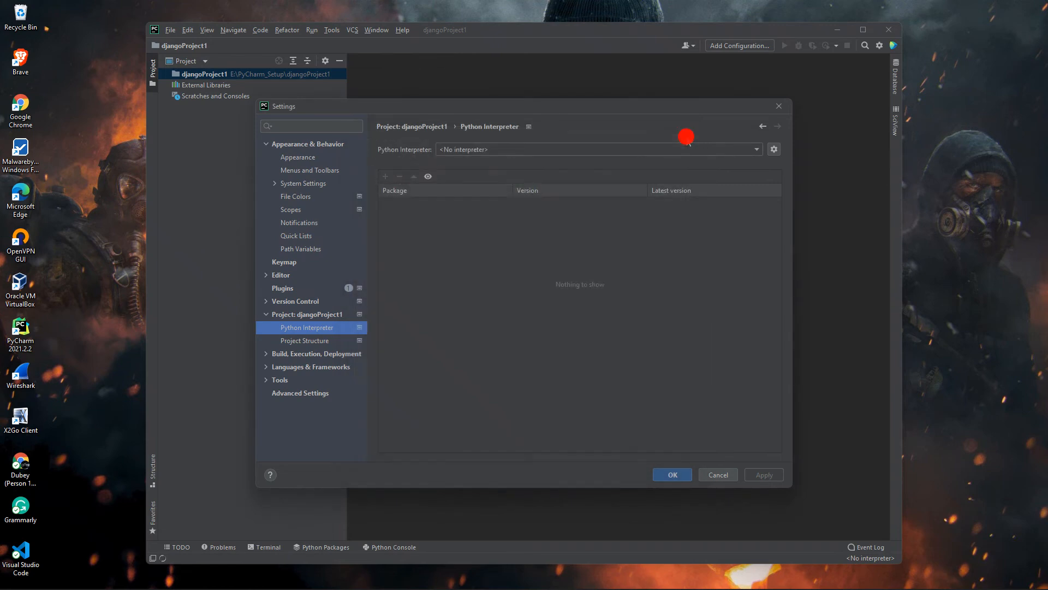
click(774, 150)
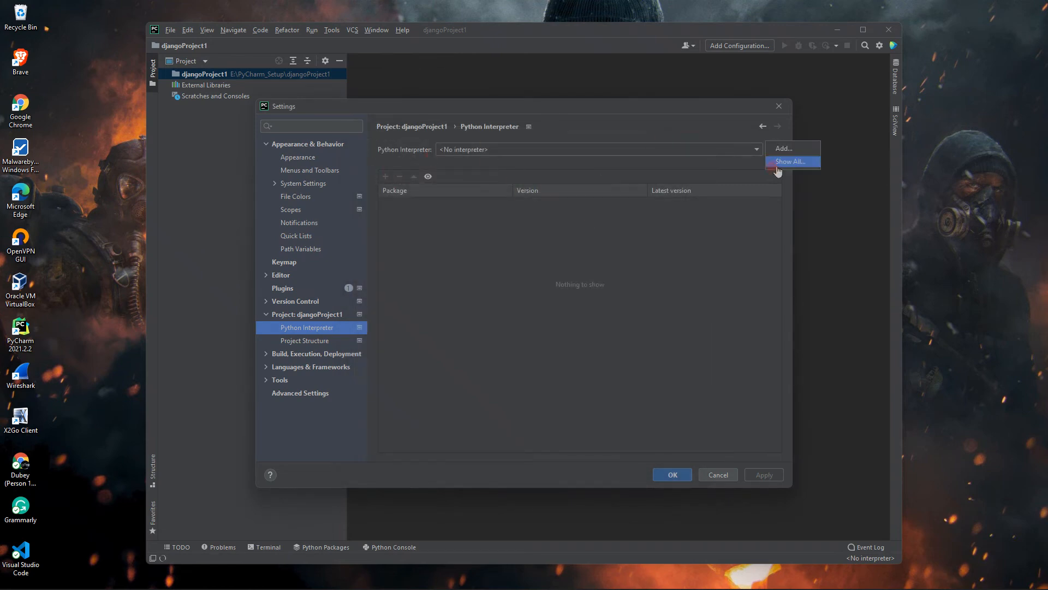
click(794, 162)
click(366, 153)
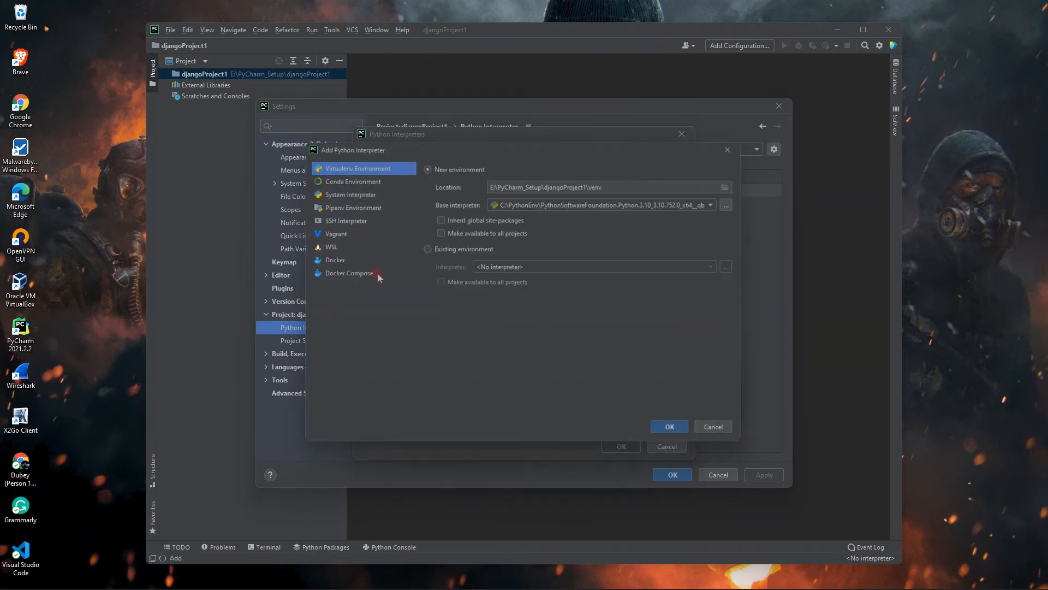
click(643, 203)
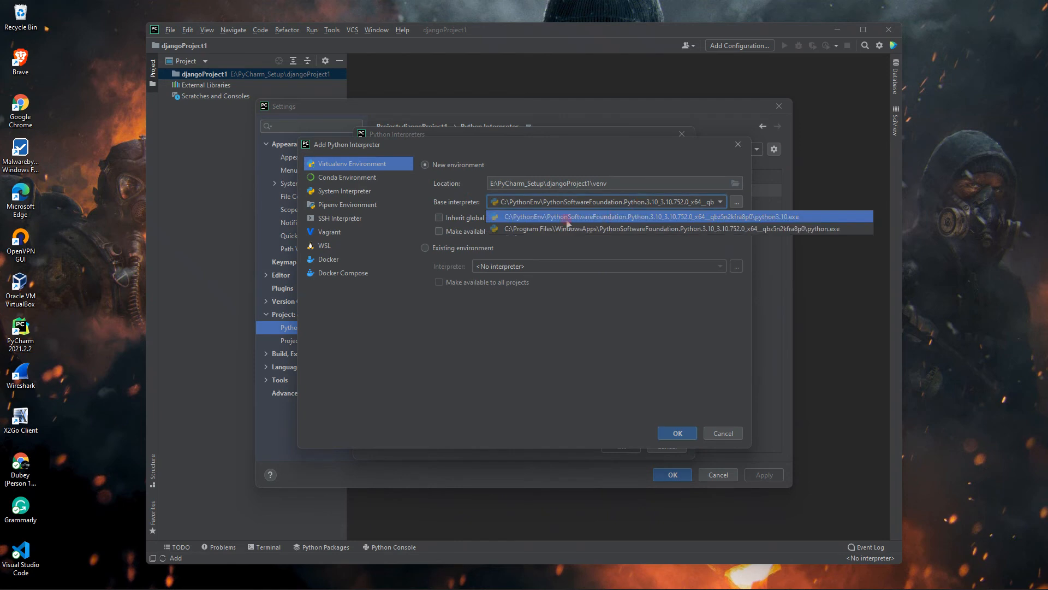
click(785, 218)
click(677, 434)
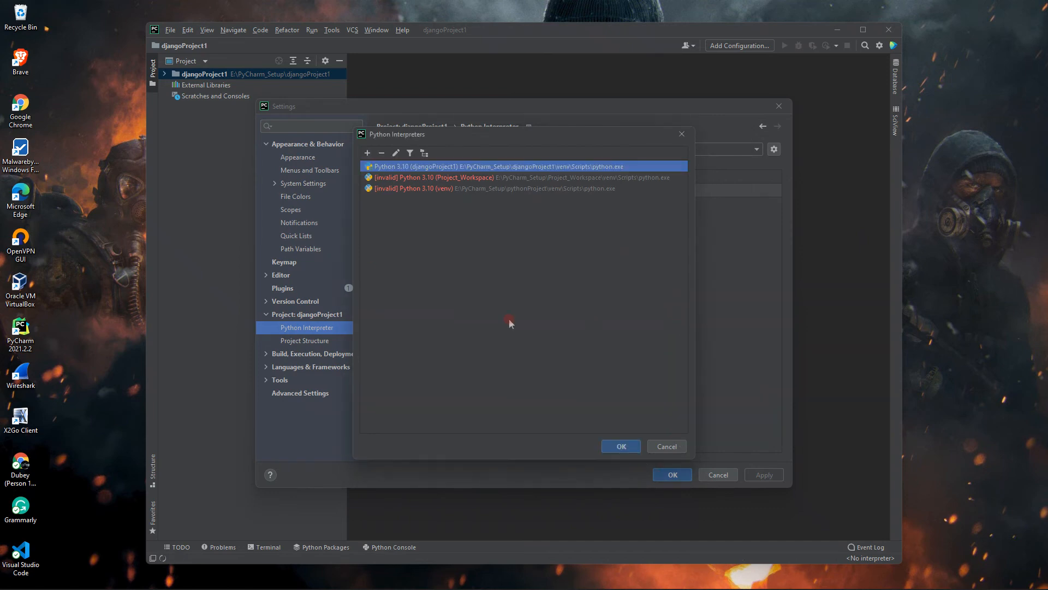
click(635, 447)
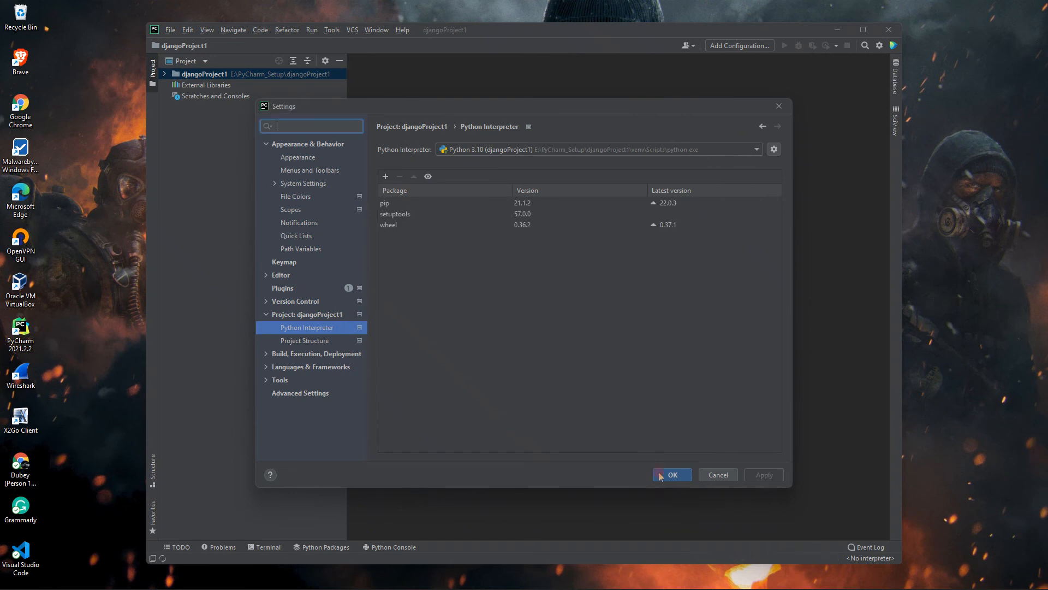
click(676, 476)
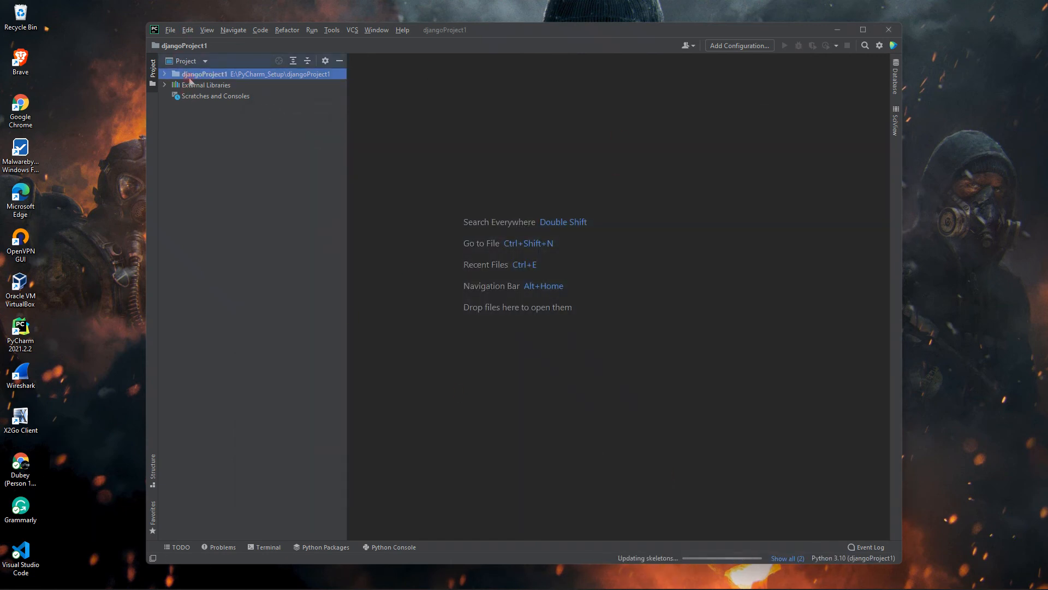
- Create the Django project E:\PyCharm_Setup\djangoProject2 with a new Virtualenv based on the C:\PythonEnv Python, and check its background tasks
click(171, 30)
click(188, 40)
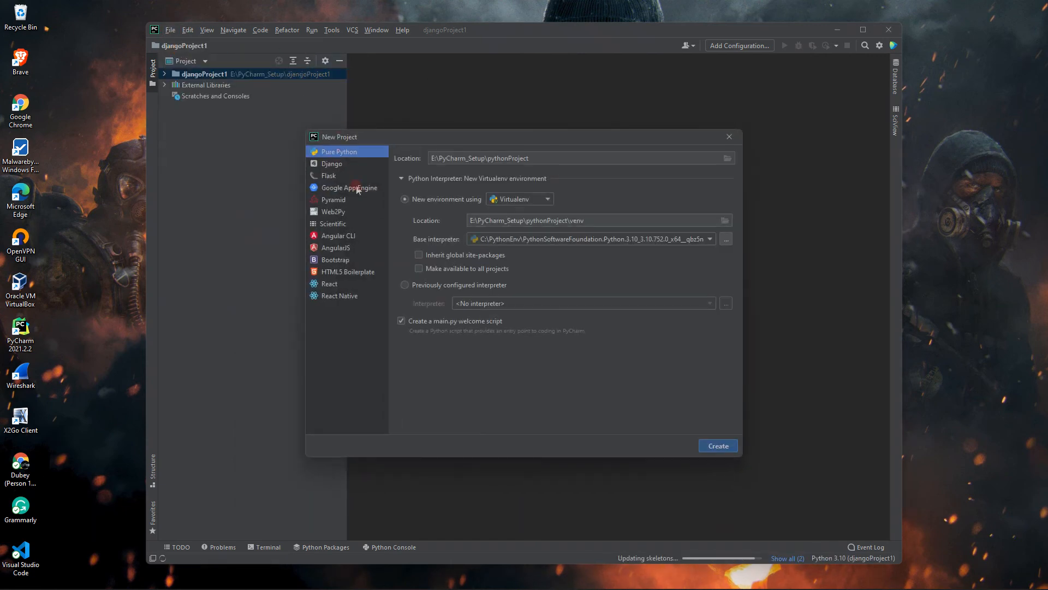
click(338, 163)
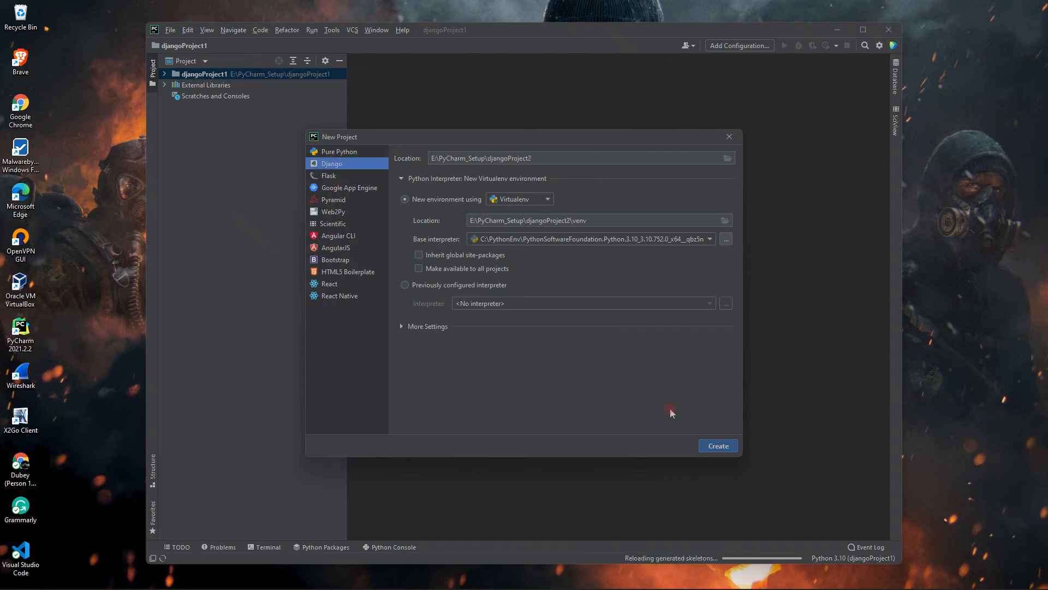
click(718, 446)
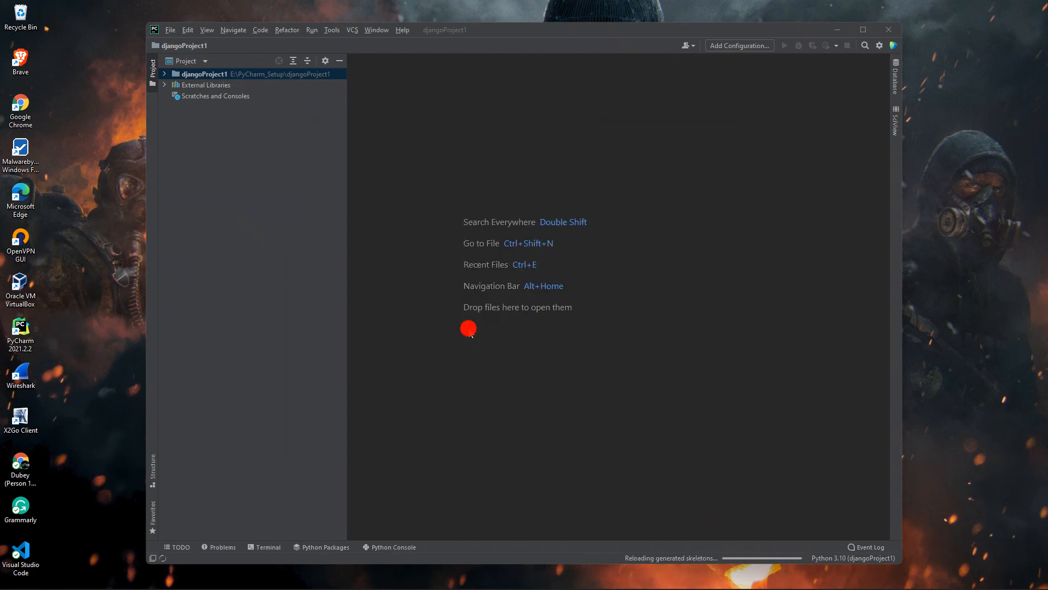
click(468, 329)
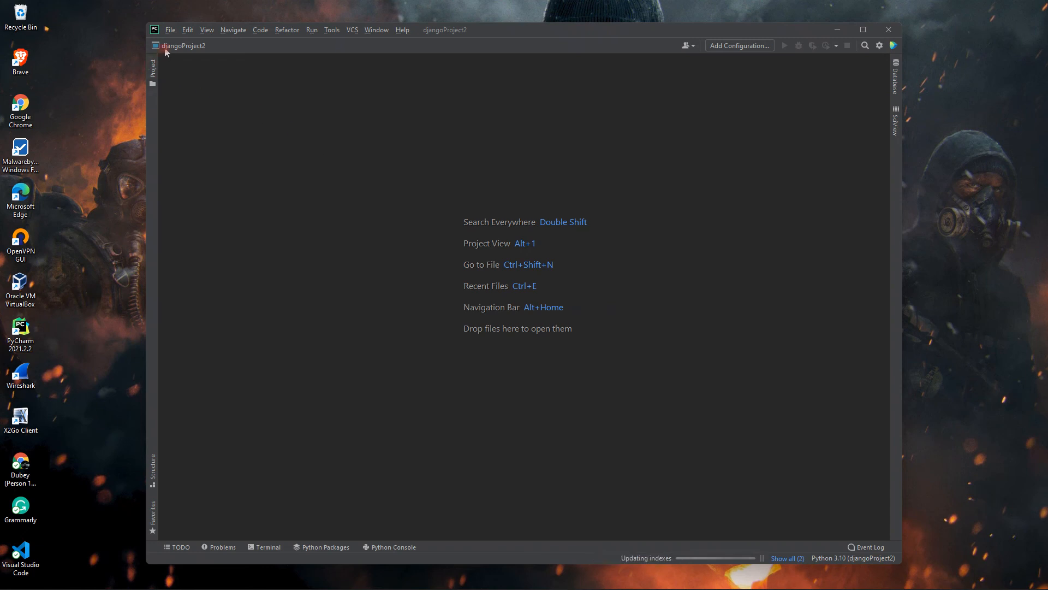
click(788, 558)
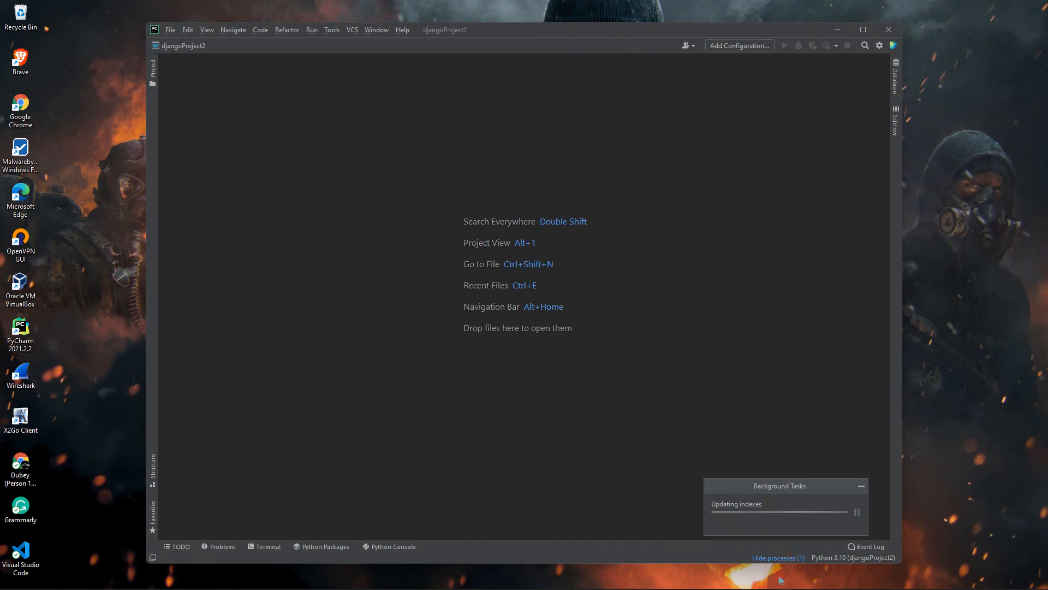
click(776, 559)
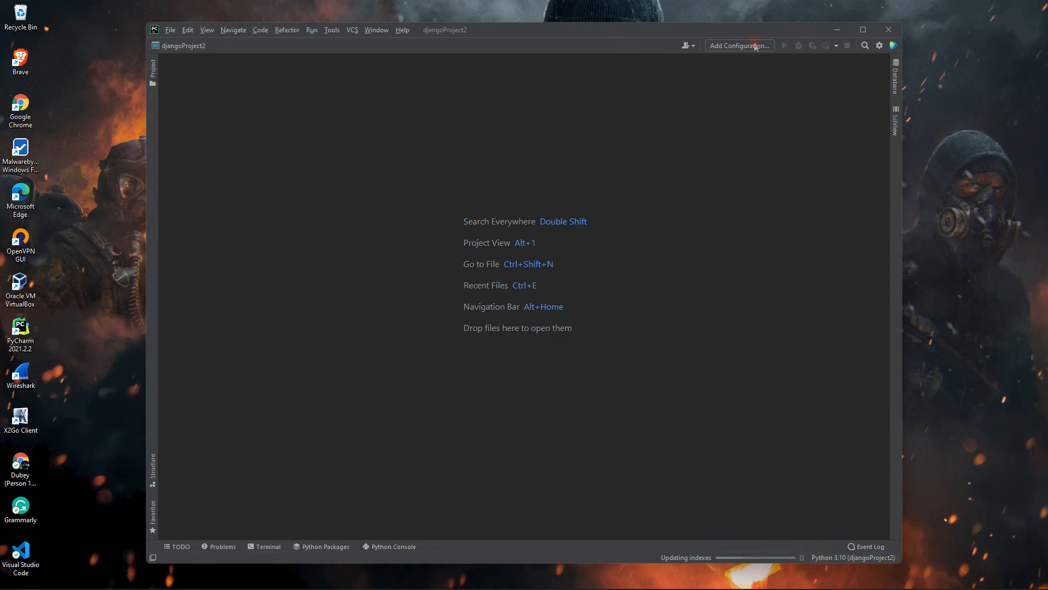
- Review the Python interpreter setting of djangoProject2 and the list of all interpreters, and close the settings without applying changes
click(879, 45)
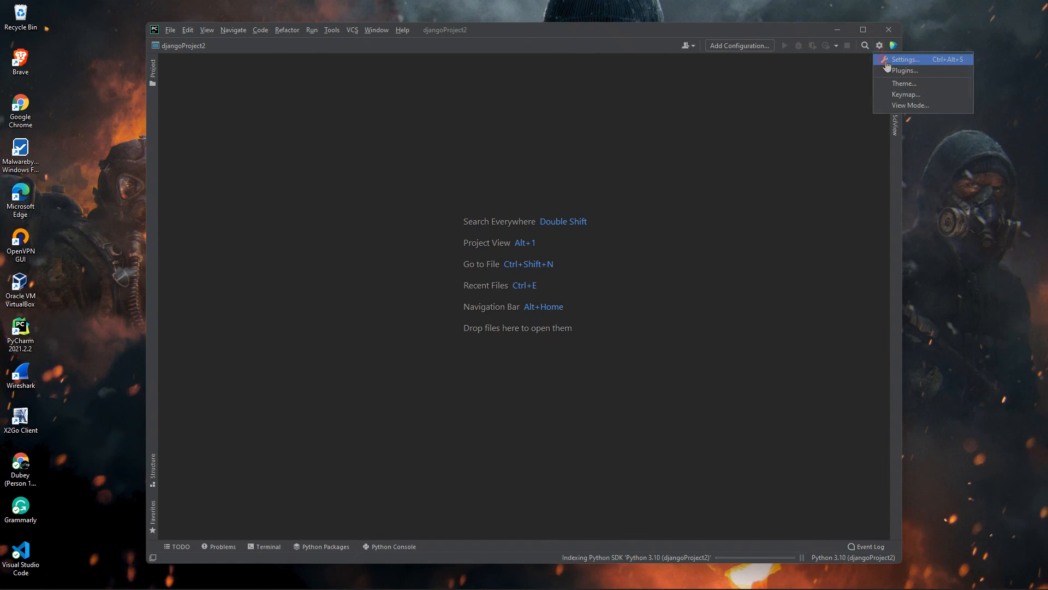
click(887, 61)
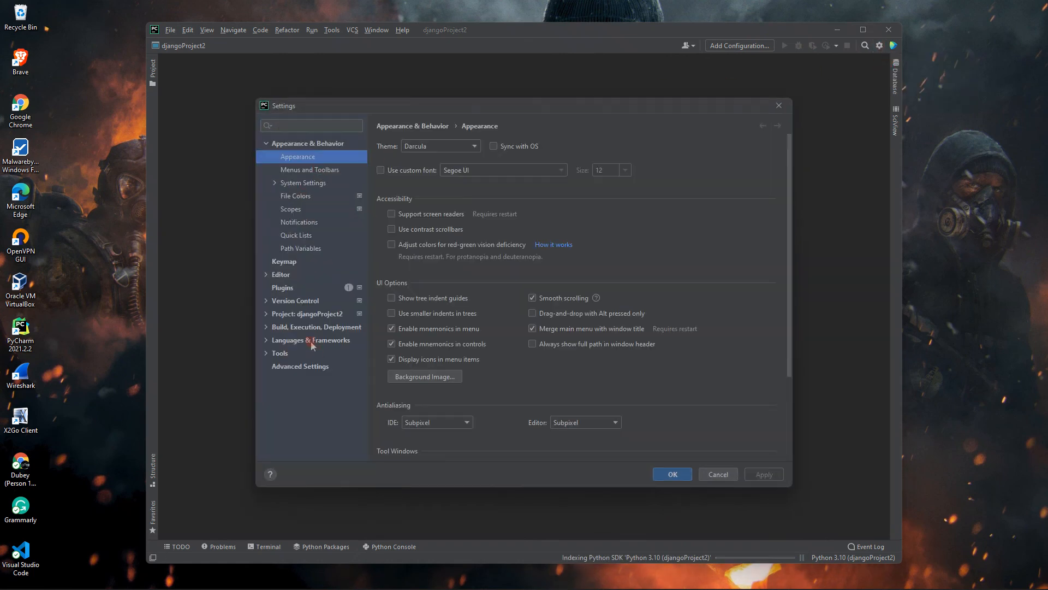
click(317, 316)
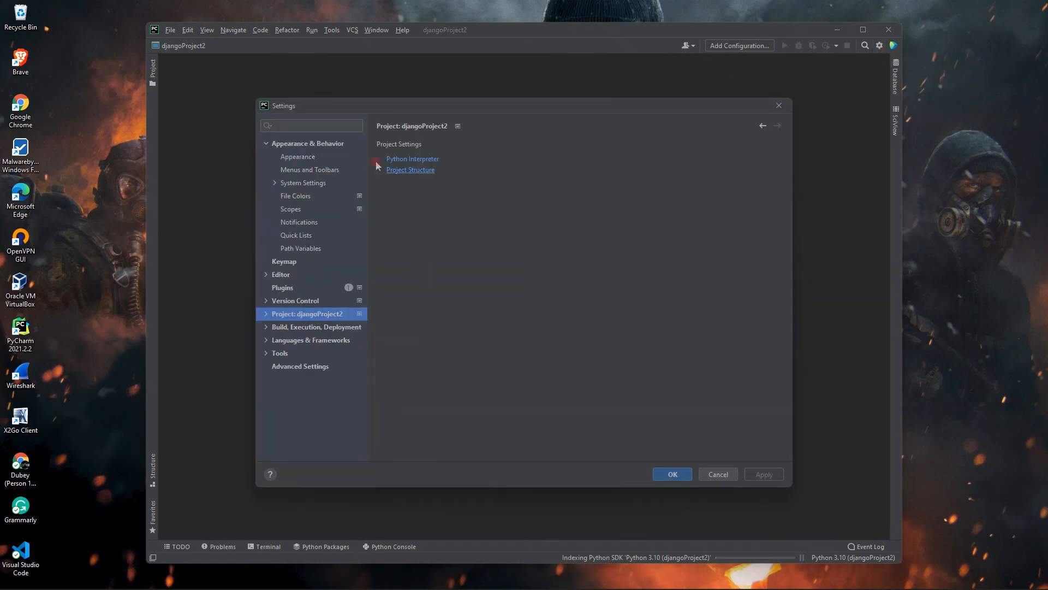
click(410, 160)
click(739, 149)
click(774, 147)
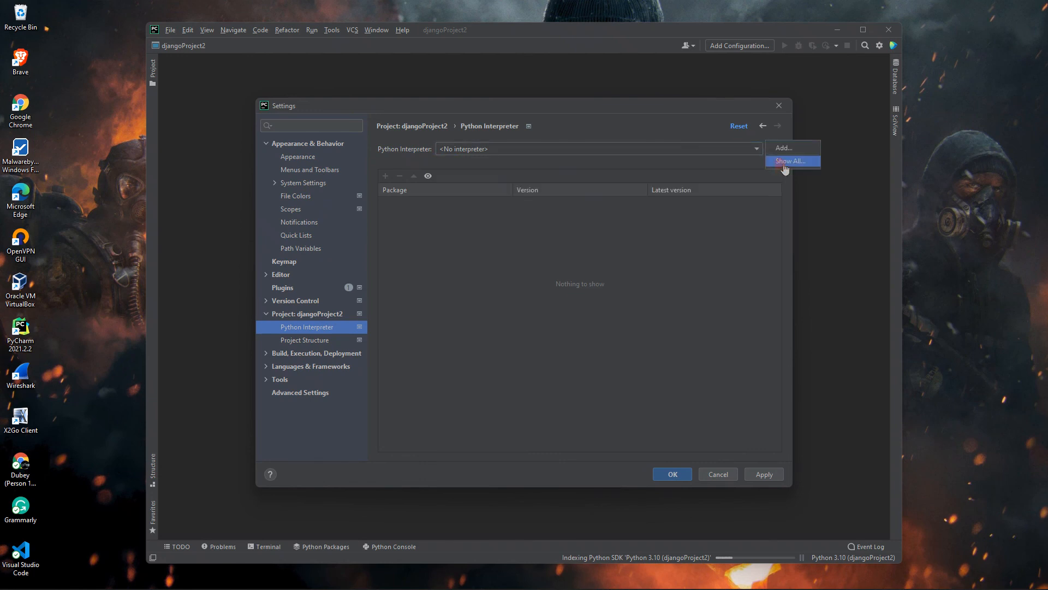
click(778, 164)
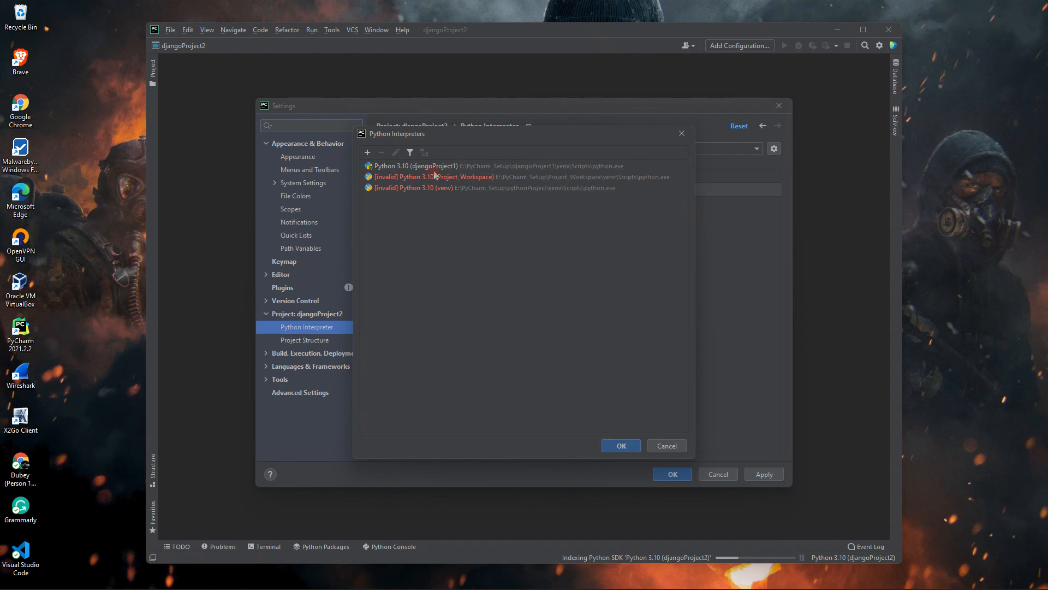
click(667, 450)
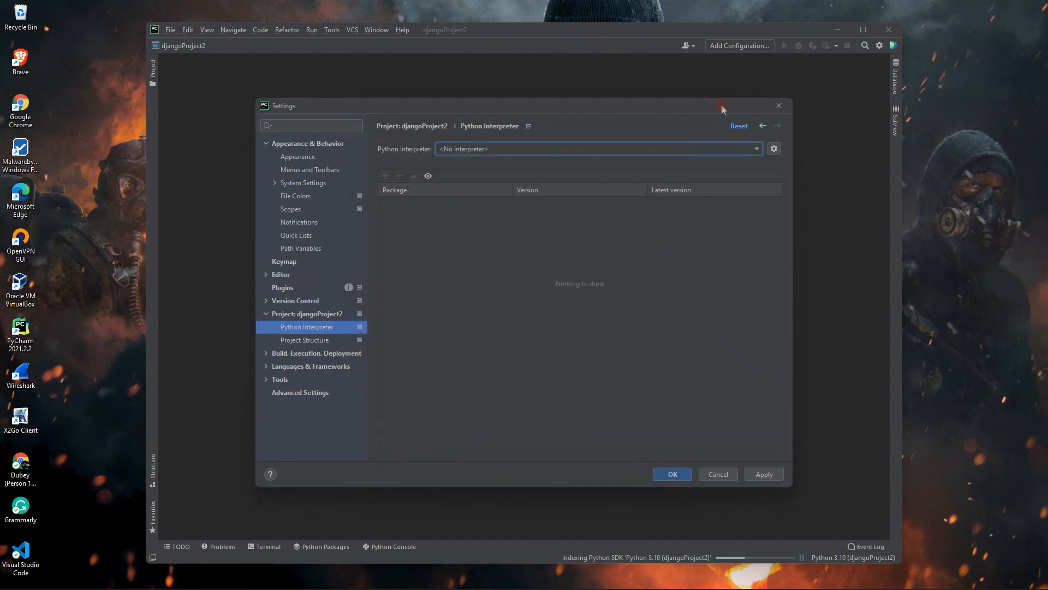
click(781, 111)
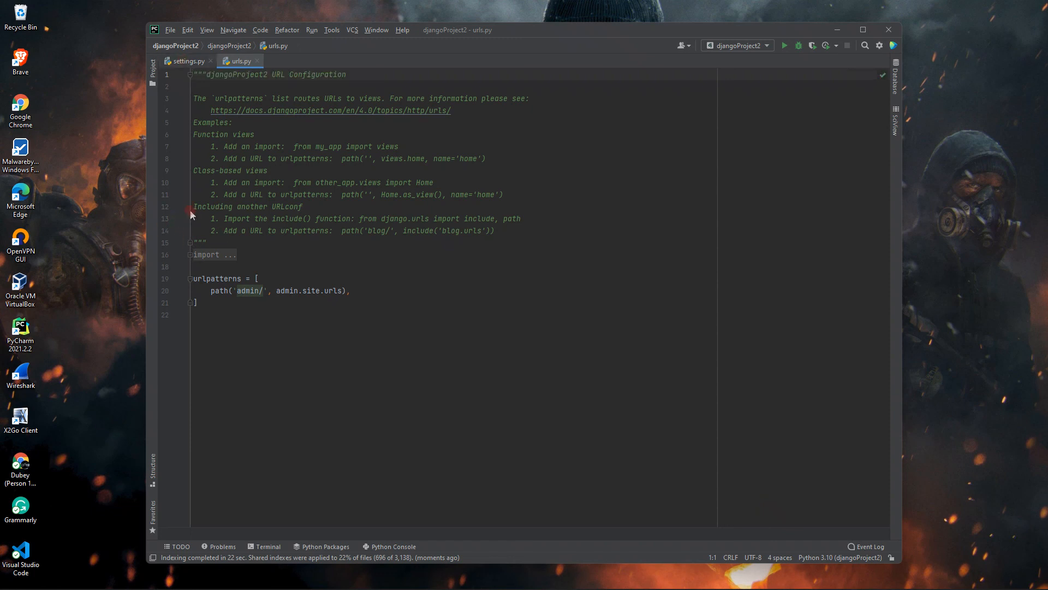
- Show the djangoProject2 project tree and examine its structure, including the contents of the venv folder
click(184, 61)
click(230, 63)
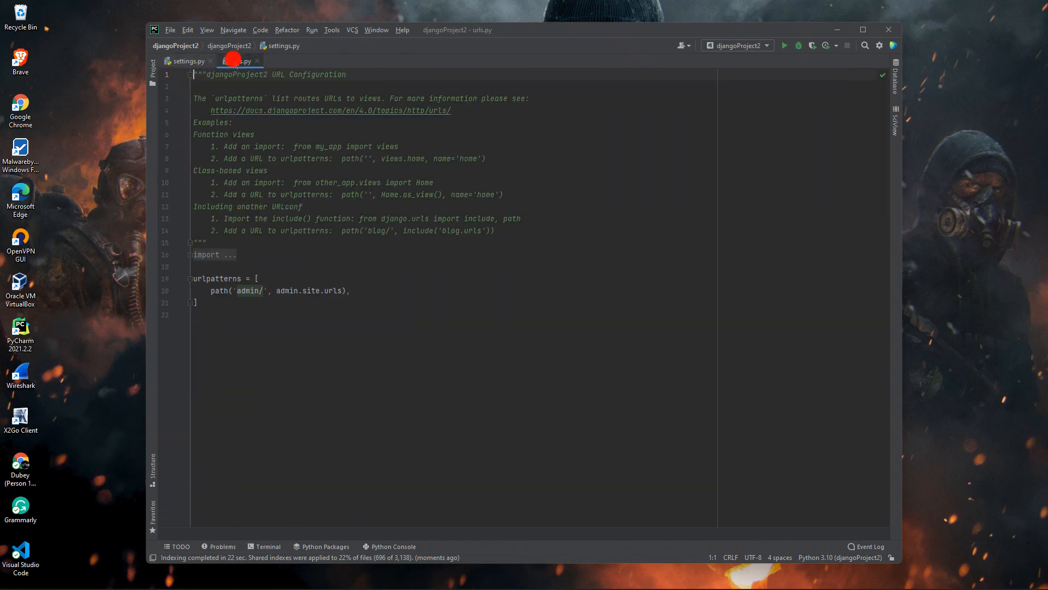
click(163, 62)
click(153, 68)
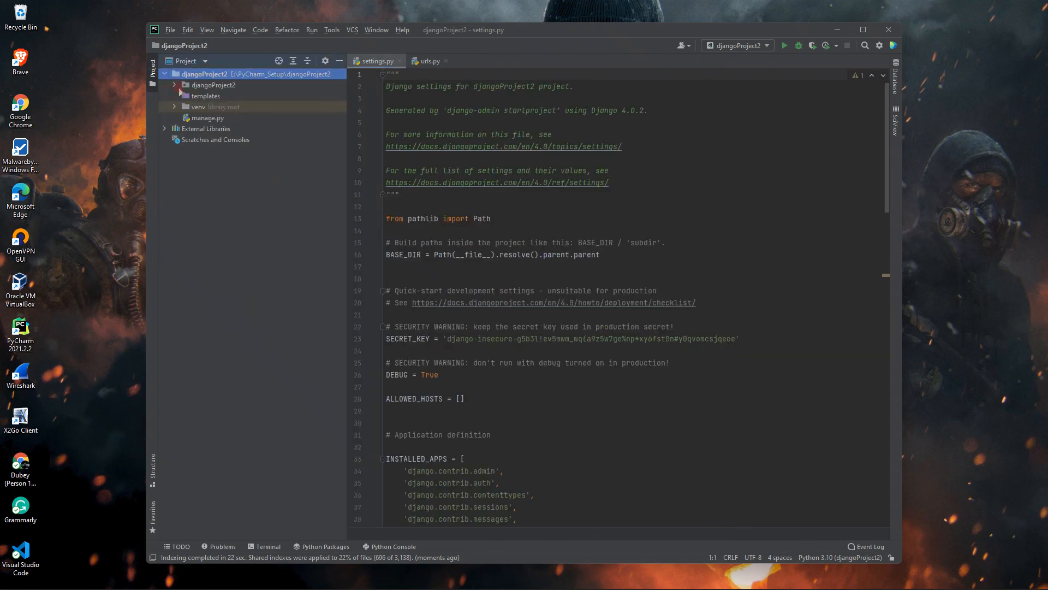
click(174, 86)
click(175, 86)
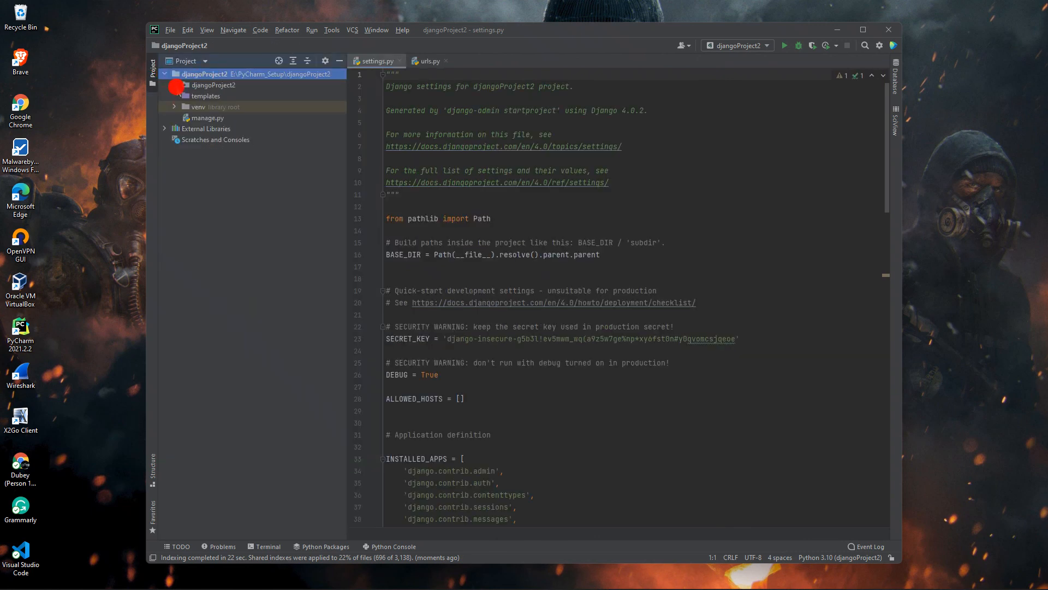
click(179, 119)
double_click(219, 108)
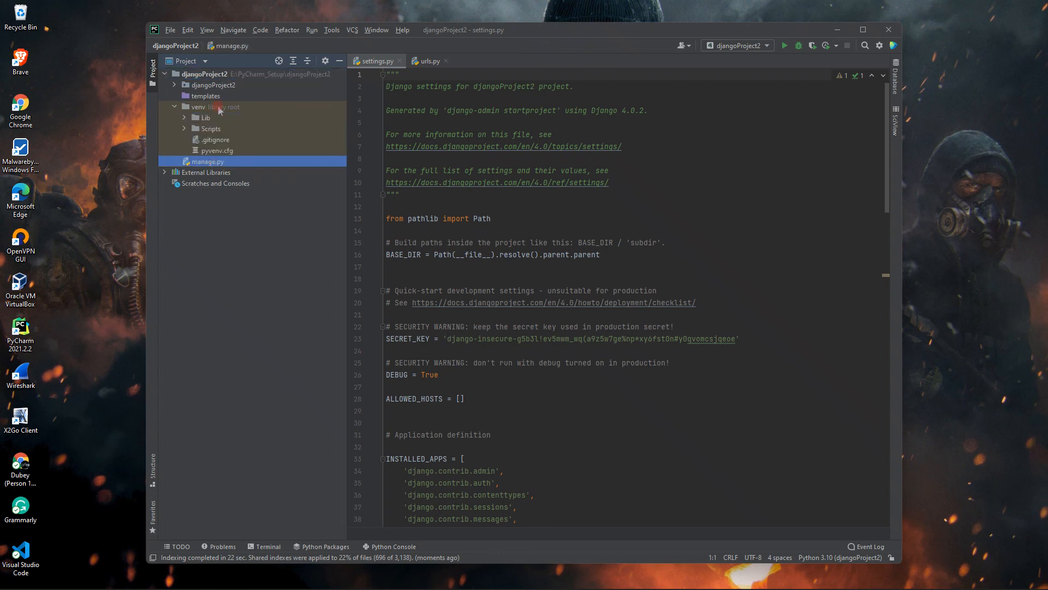
click(174, 108)
- Read through settings.py to its end, and review urls.py and the files in the inner djangoProject2 package
scroll(763, 225, down, 3)
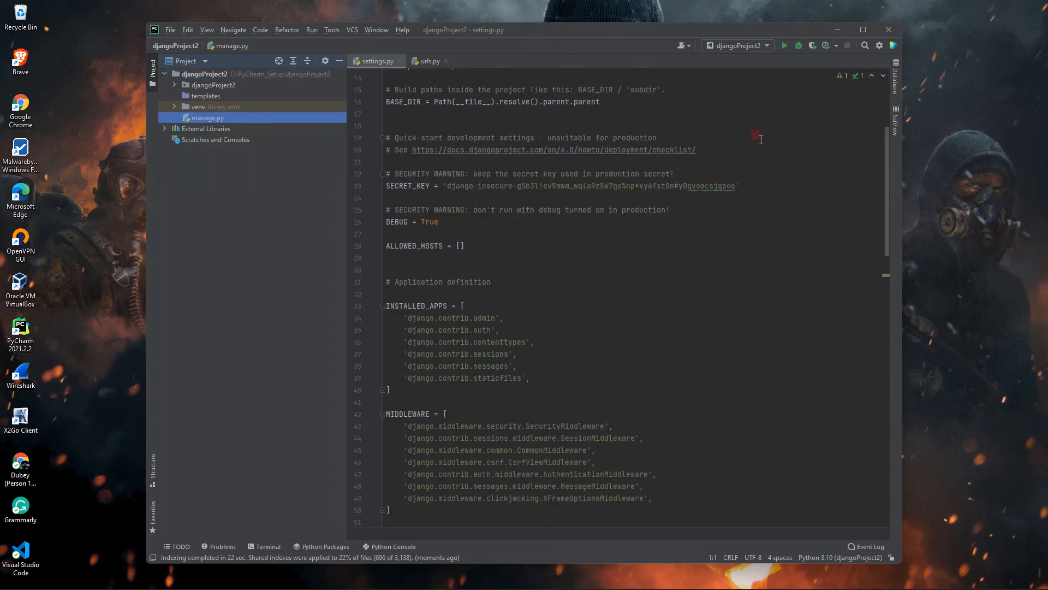
scroll(763, 225, down, 2)
click(757, 46)
click(743, 76)
scroll(710, 381, down, 7)
scroll(710, 381, down, 19)
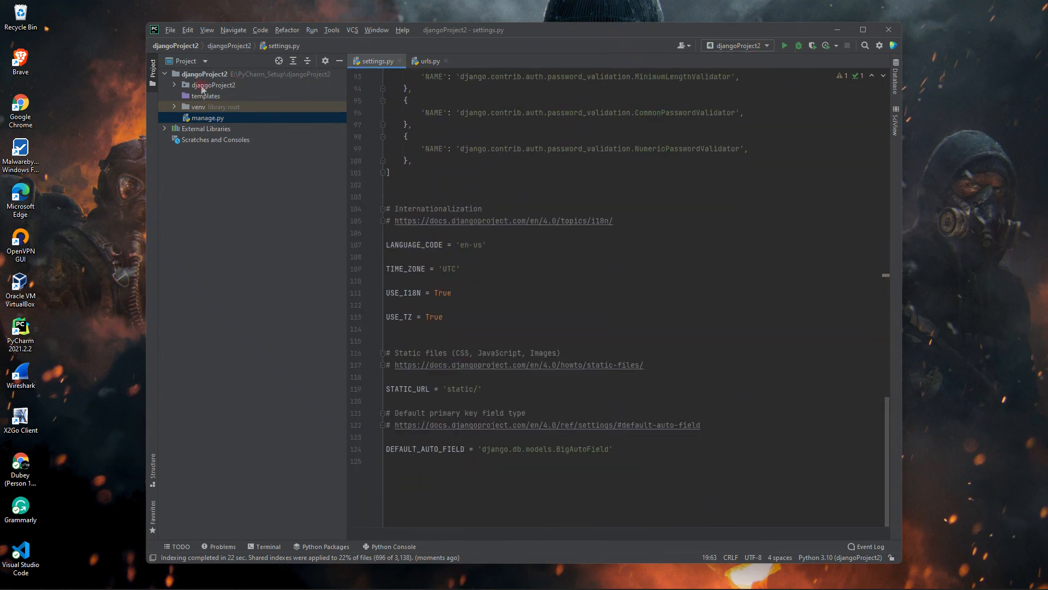
scroll(465, 256, up, 4)
click(431, 60)
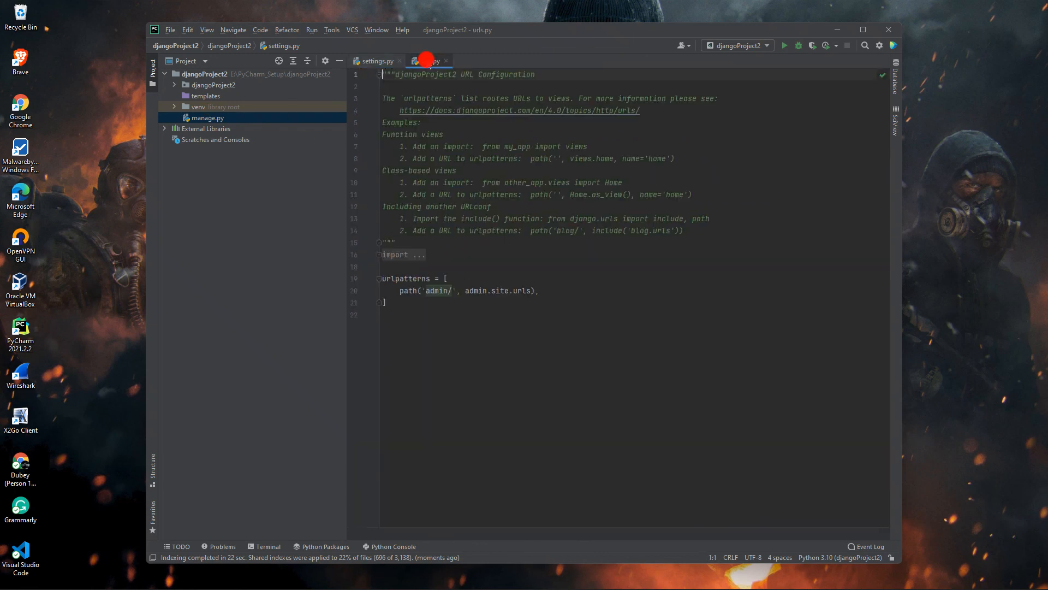
click(174, 85)
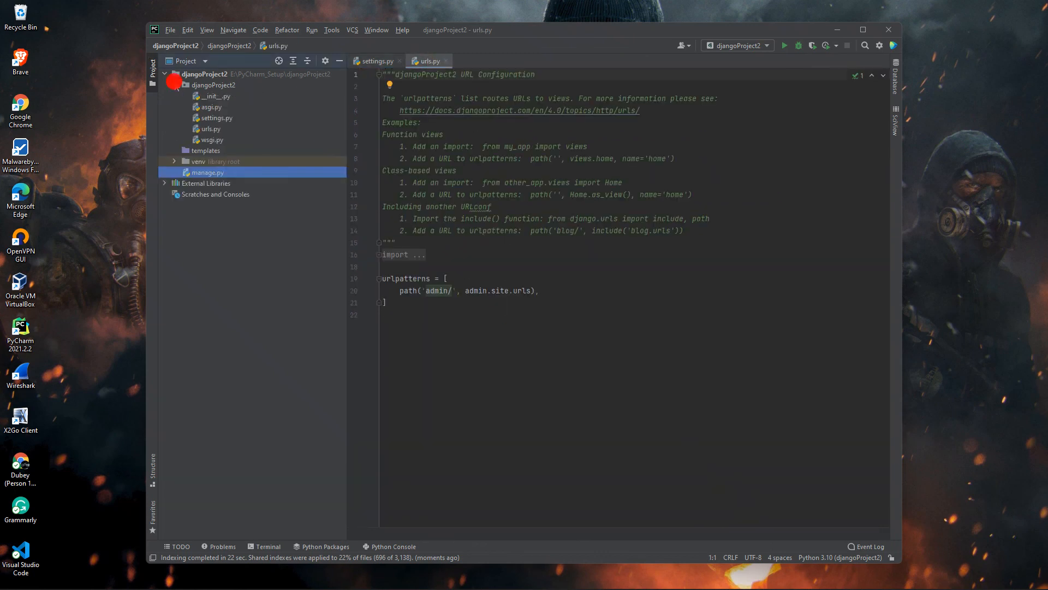
click(174, 86)
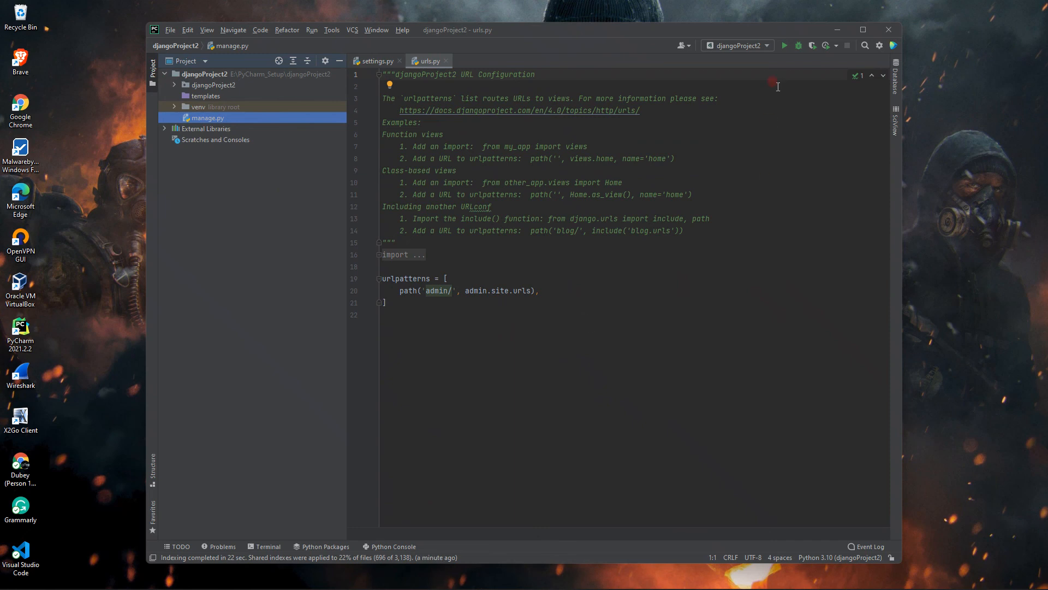
mouse_move(614, 582)
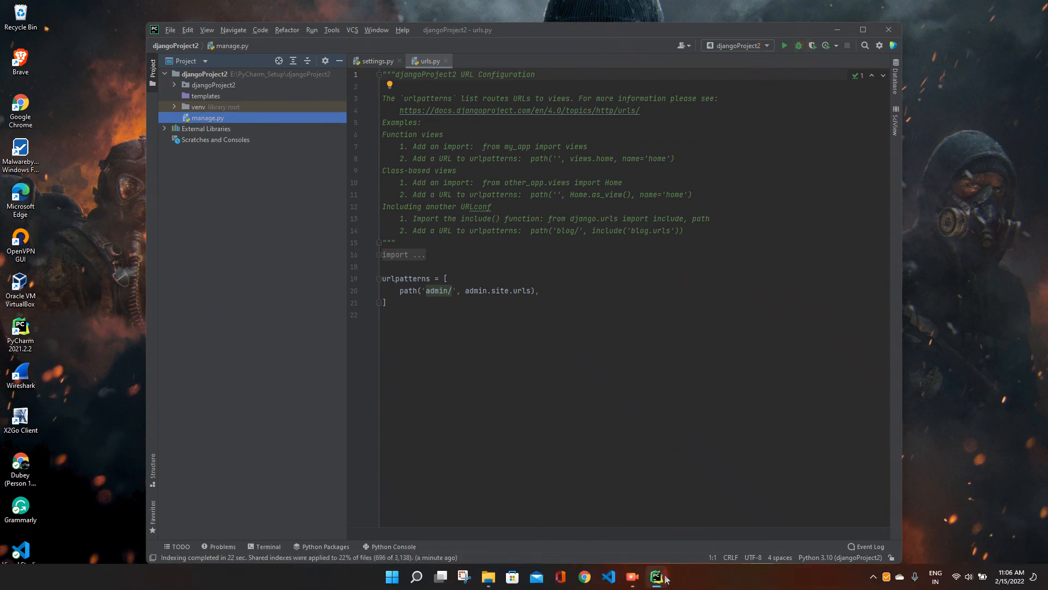
click(506, 577)
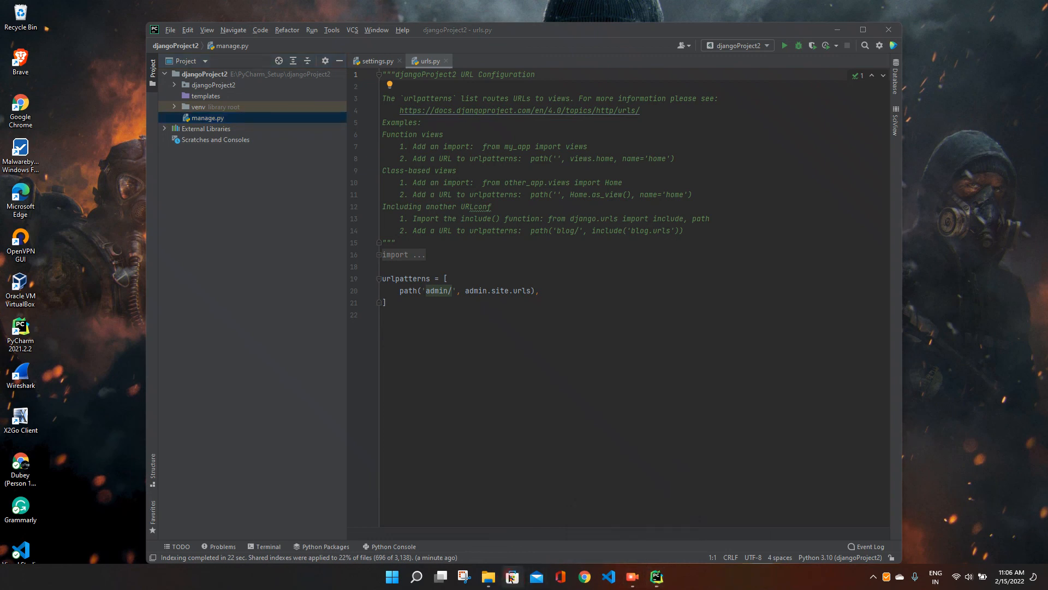
click(634, 582)
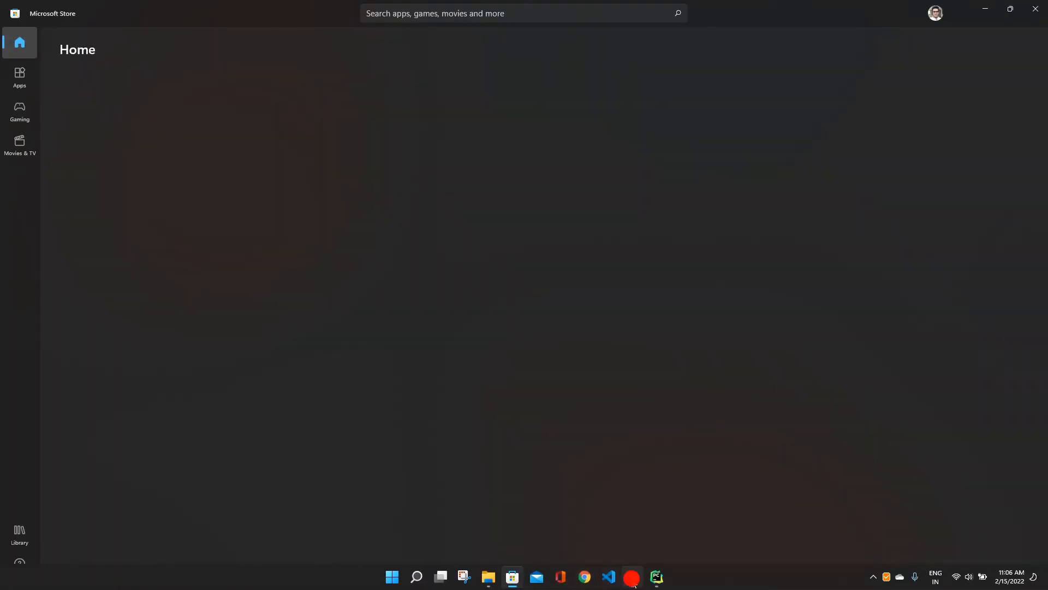